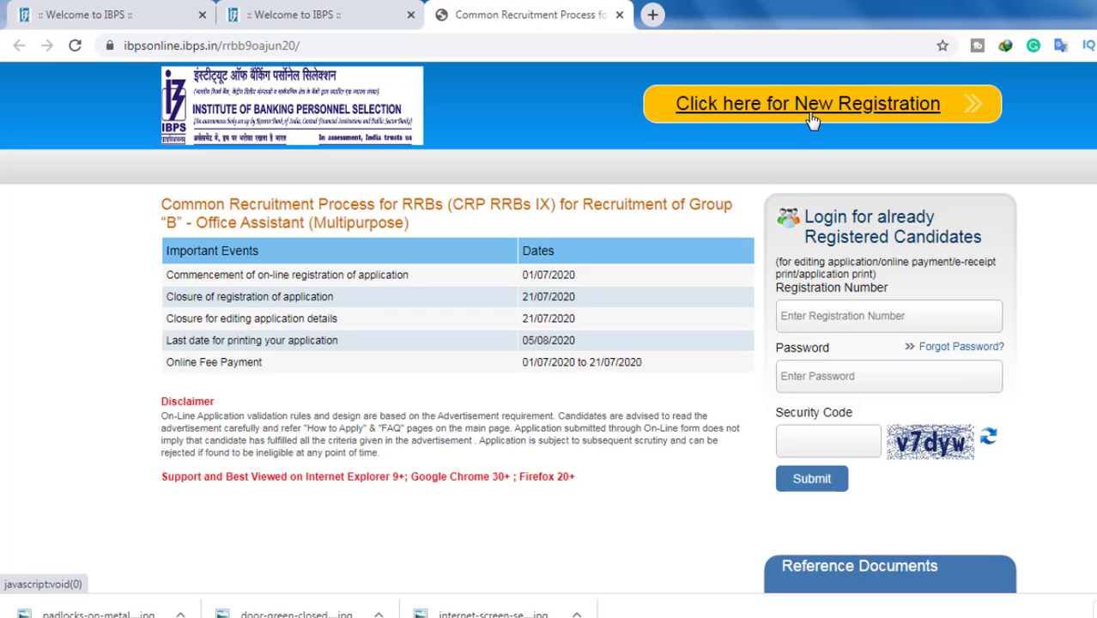
# Step: Start a new registration, then download instructions.pdf and open it in Adobe Acrobat Reader to read the application instructions
pyautogui.click(812, 118)
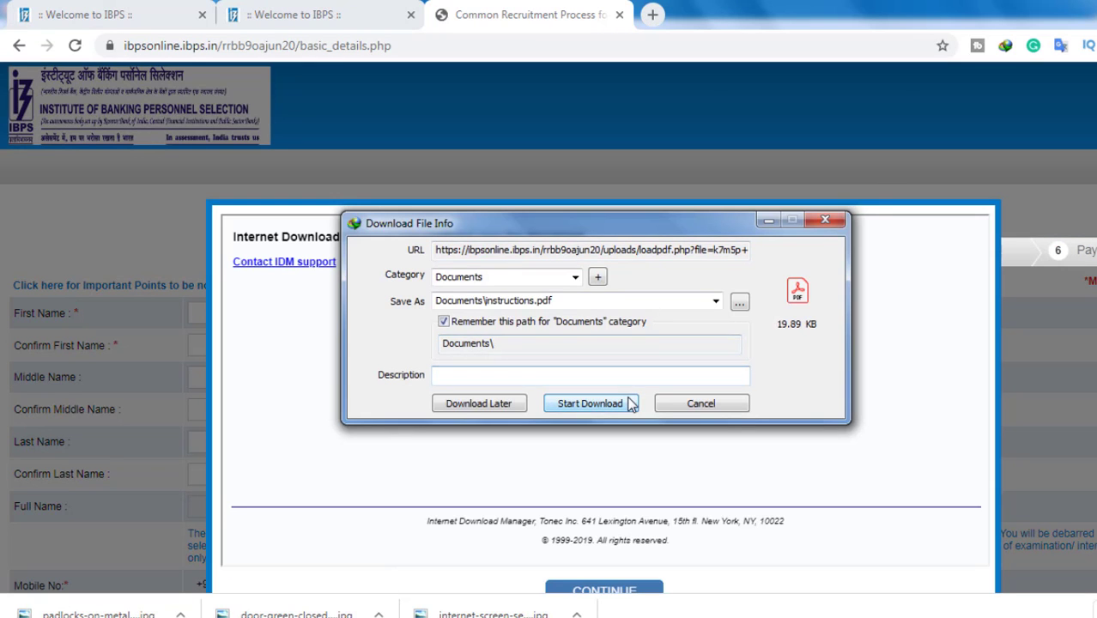
pyautogui.click(629, 402)
pyautogui.click(475, 386)
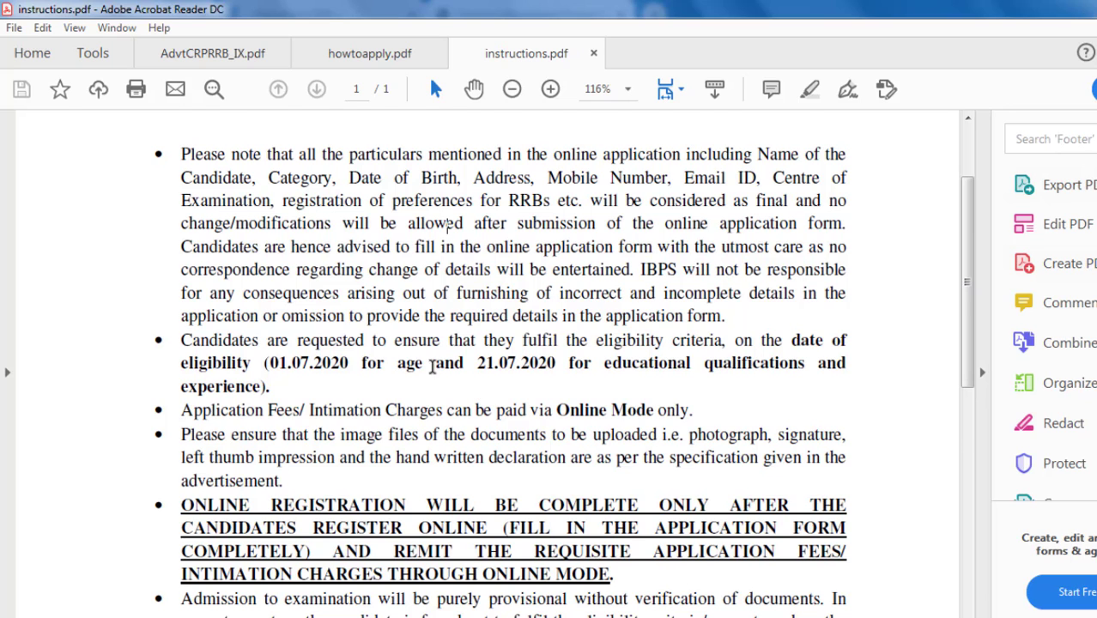
pyautogui.scroll(-3, 431, 371)
pyautogui.scroll(-2, 432, 371)
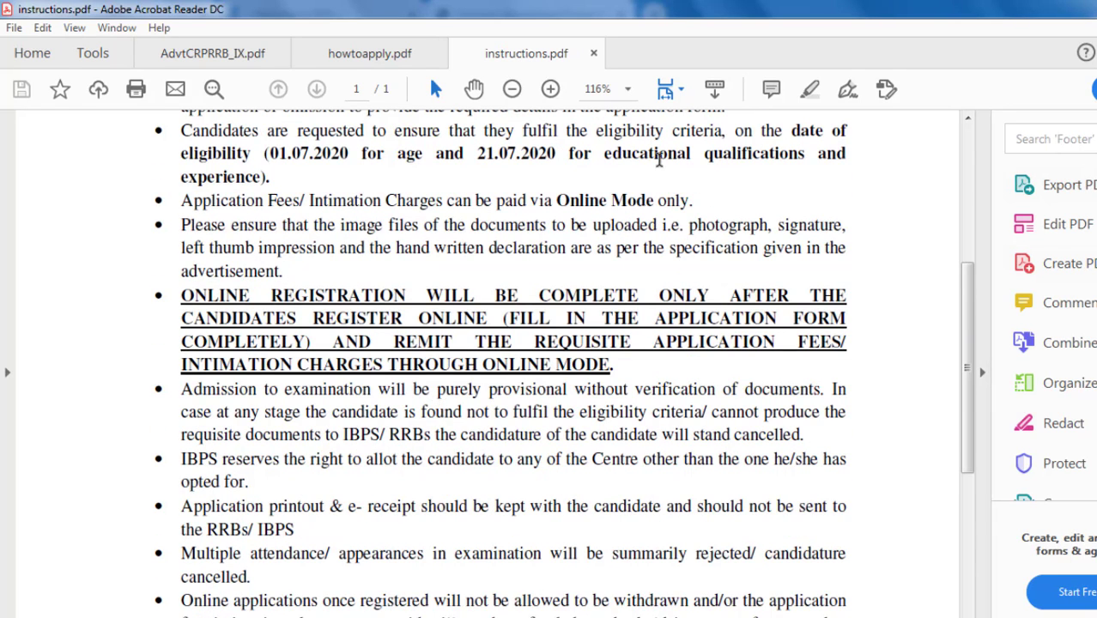
# Step: Back in Chrome, complete the basic info with the candidate's name, mobile number and e-mail, enter a refreshed security code, and save it
pyautogui.hotkey('alt', 'Tab')
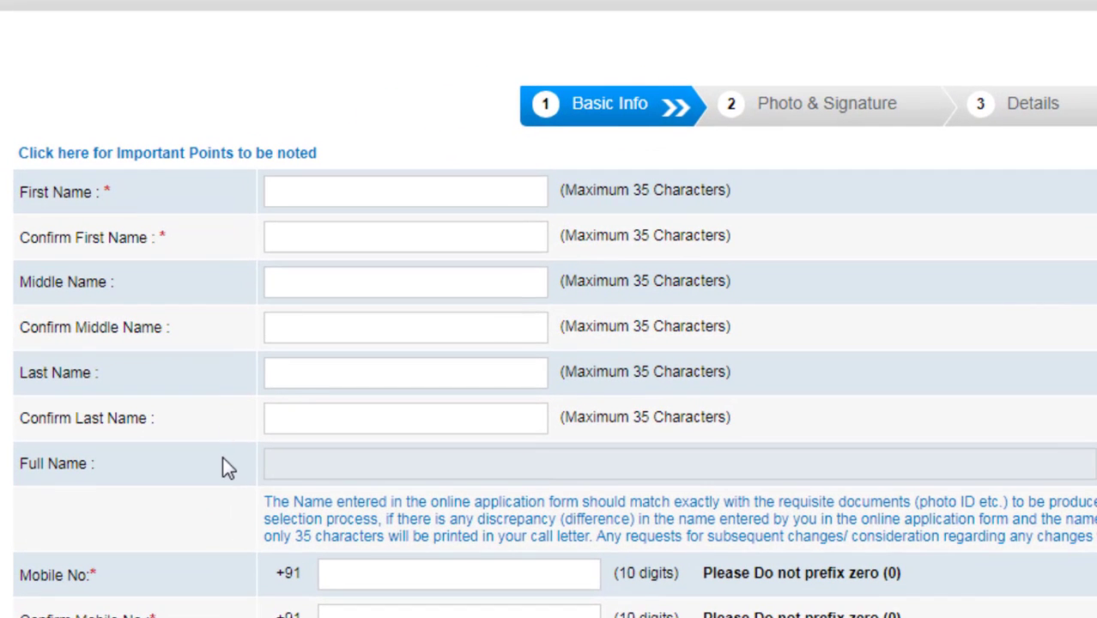
pyautogui.scroll(-4, 225, 457)
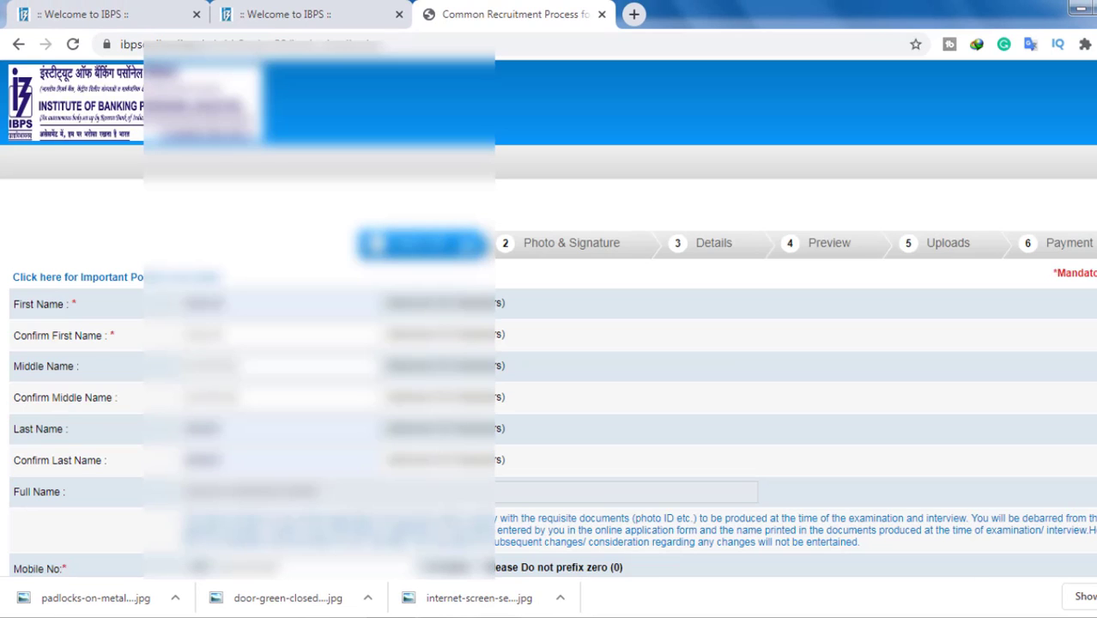
pyautogui.scroll(-4, 550, 318)
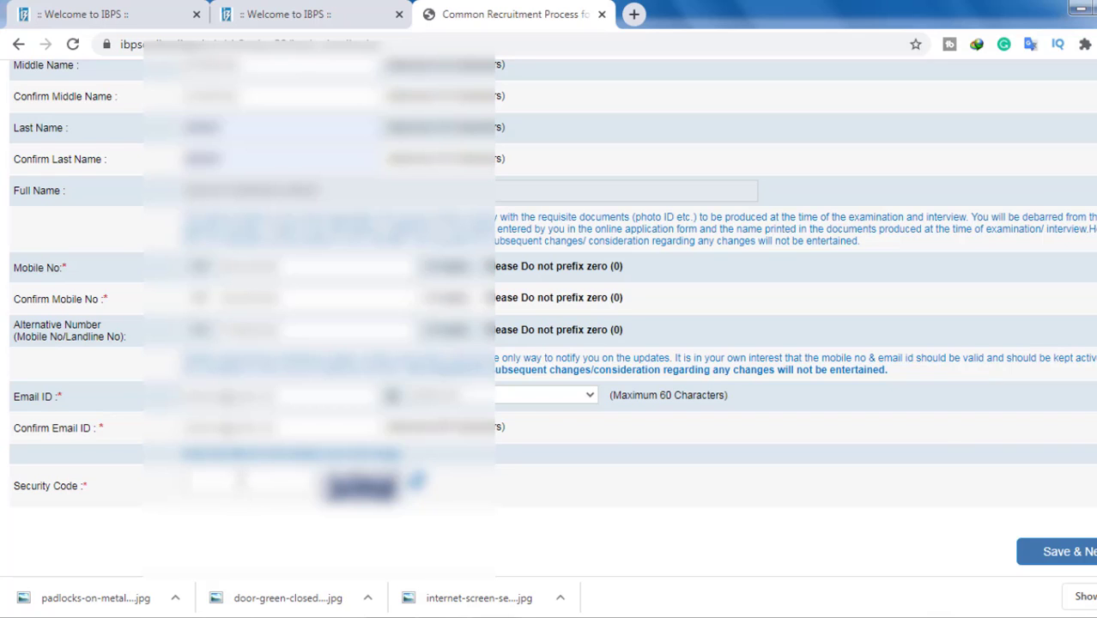
pyautogui.click(417, 488)
pyautogui.click(245, 479)
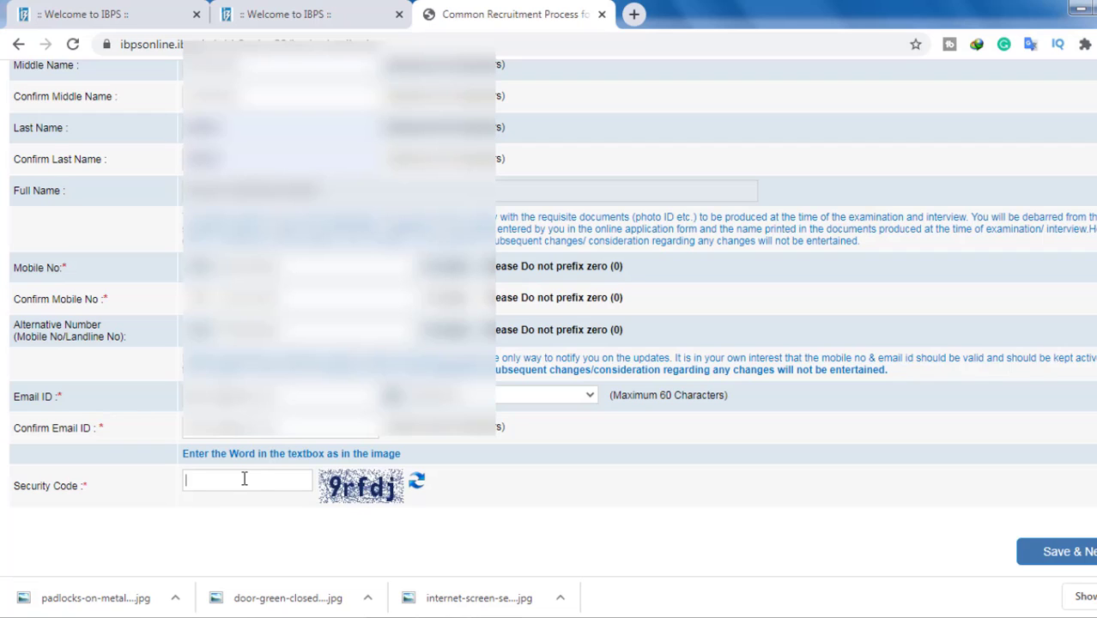
pyautogui.scroll(-1, 262, 482)
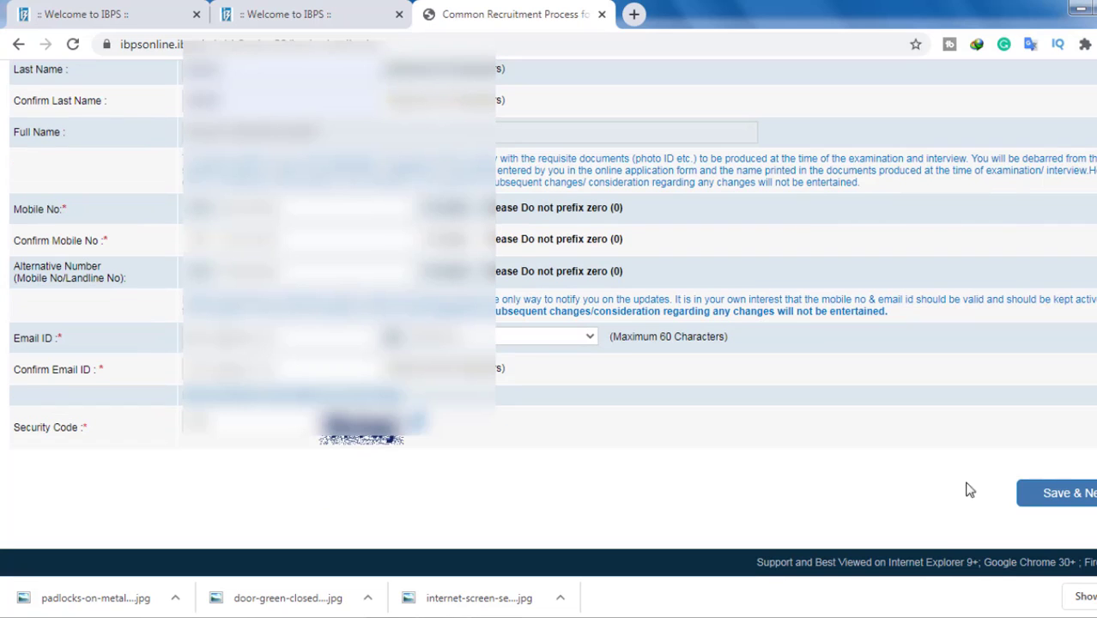
pyautogui.click(1070, 505)
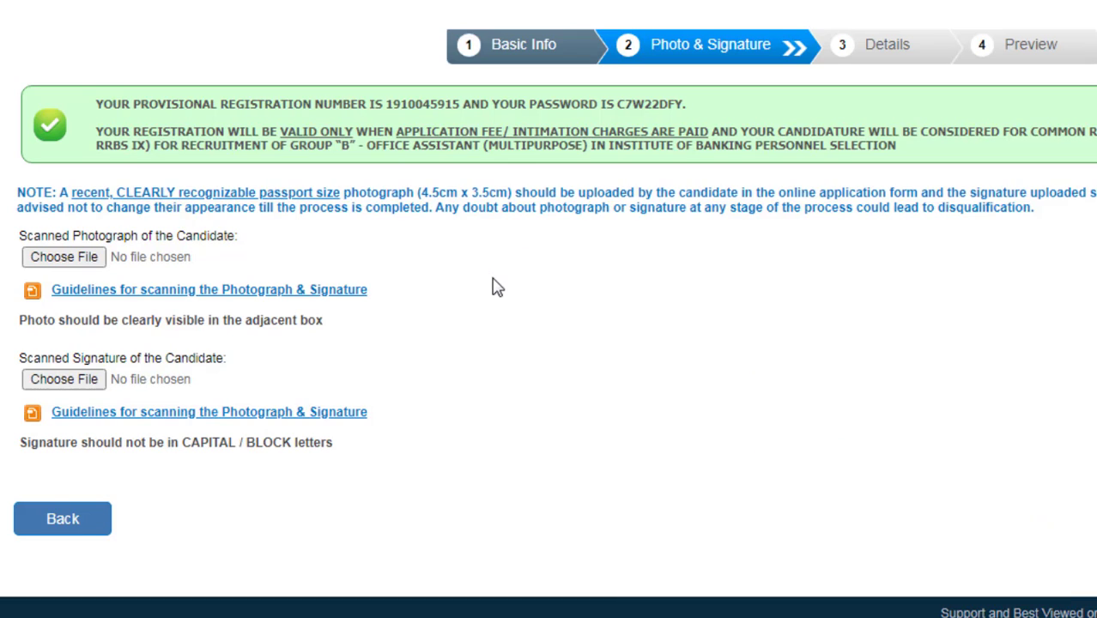
# Step: Upload ss1 from the bank folder on the Desktop as the candidate's scanned photograph
pyautogui.click(85, 263)
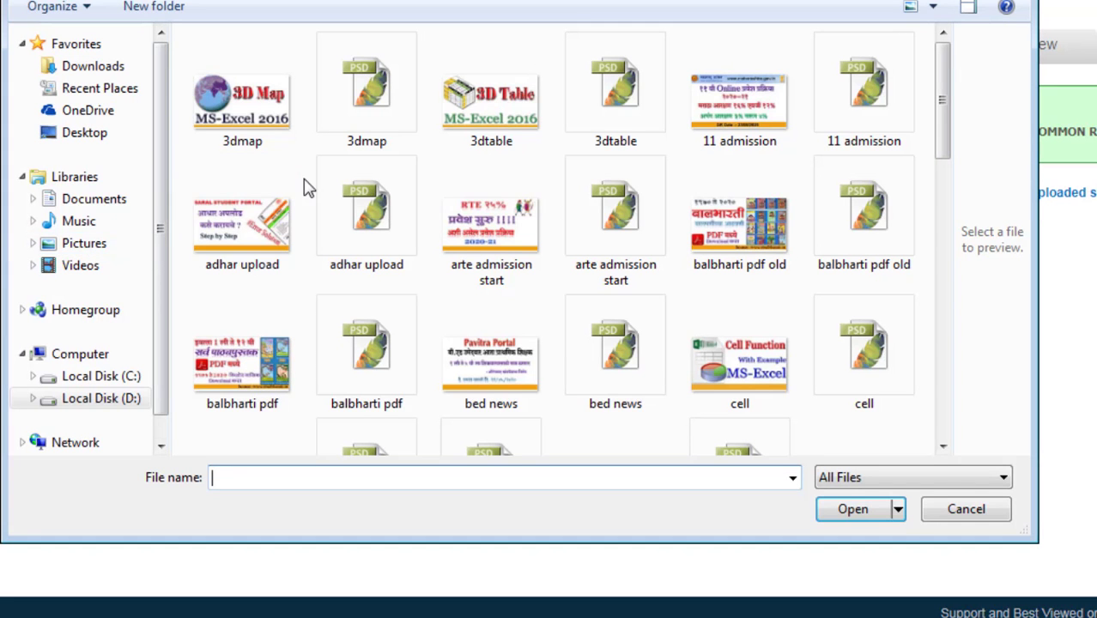
pyautogui.click(105, 135)
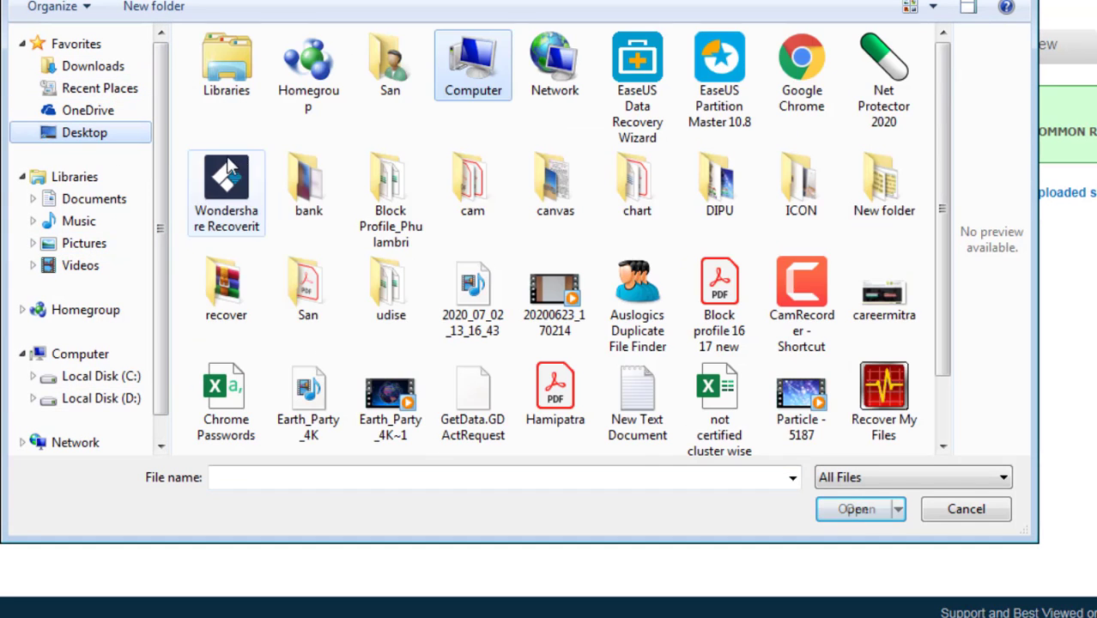
pyautogui.click(393, 201)
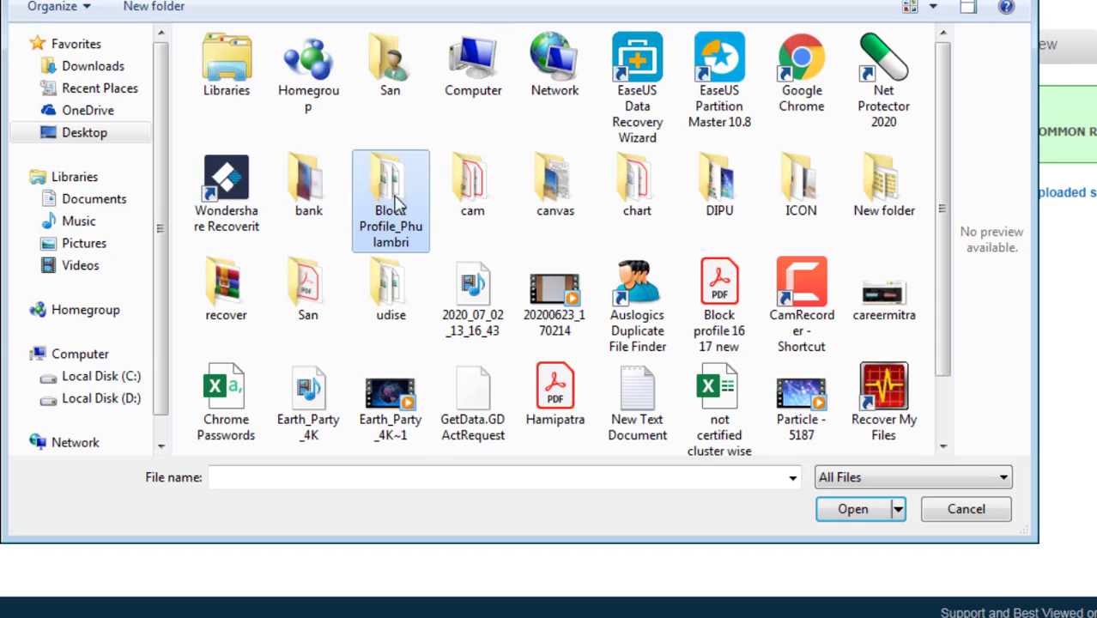
pyautogui.doubleClick(305, 182)
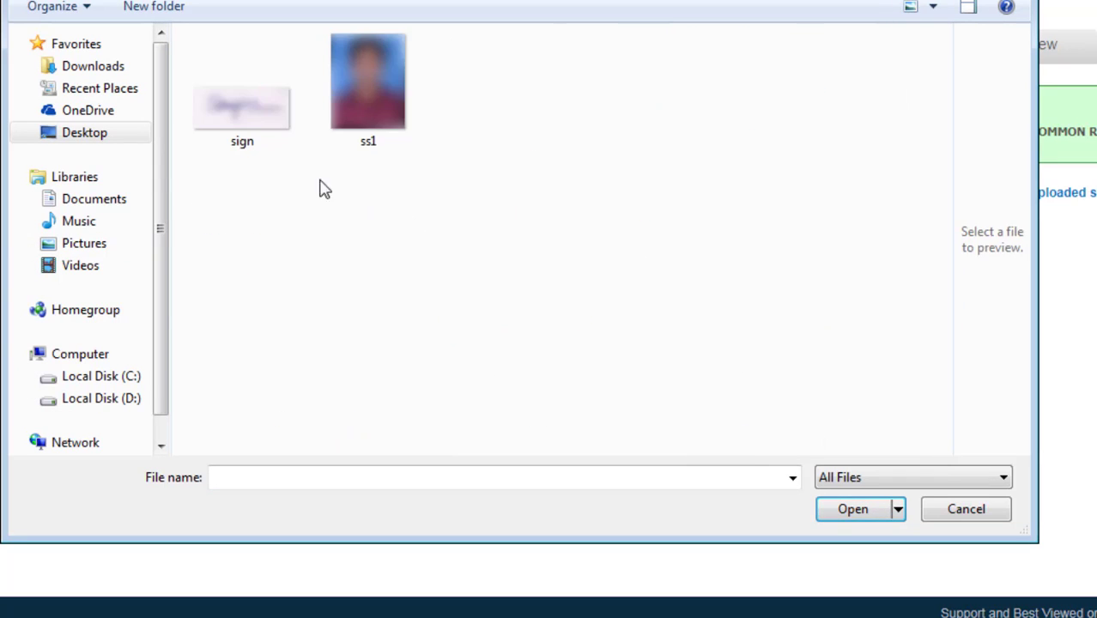
pyautogui.click(366, 121)
pyautogui.doubleClick(366, 121)
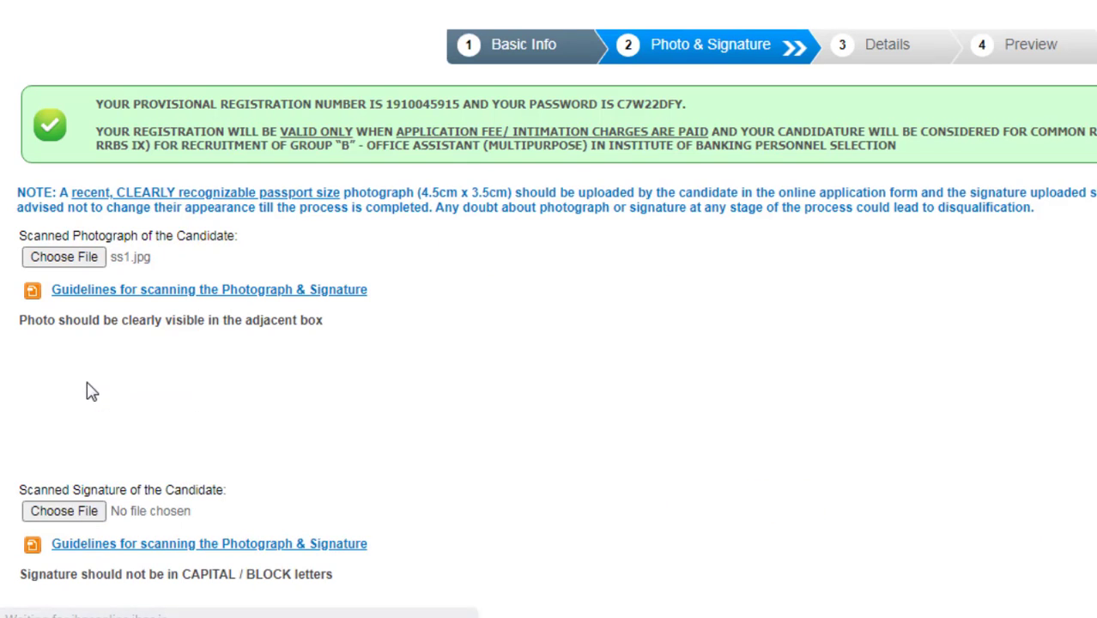
# Step: Upload the file sign as the candidate's scanned signature and continue to the application details
pyautogui.click(77, 513)
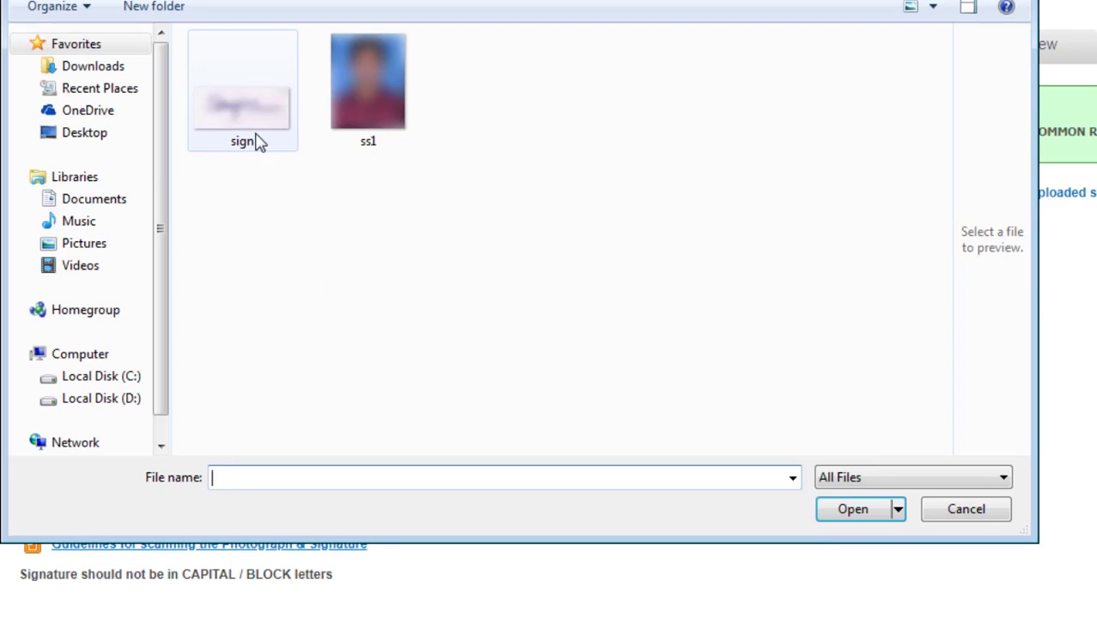
pyautogui.click(258, 137)
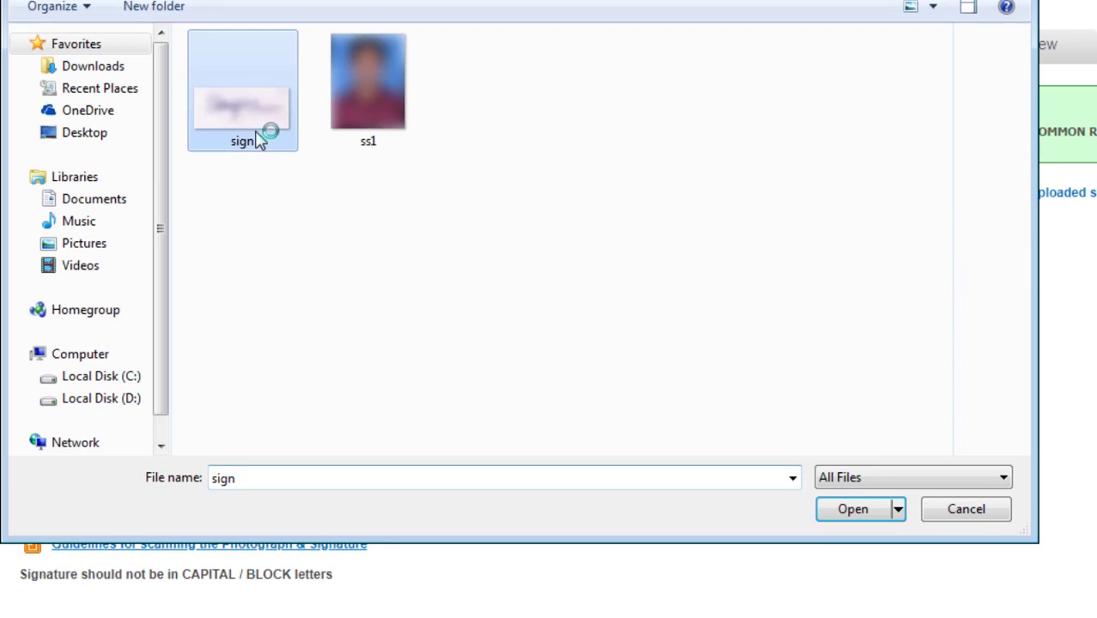
pyautogui.click(880, 519)
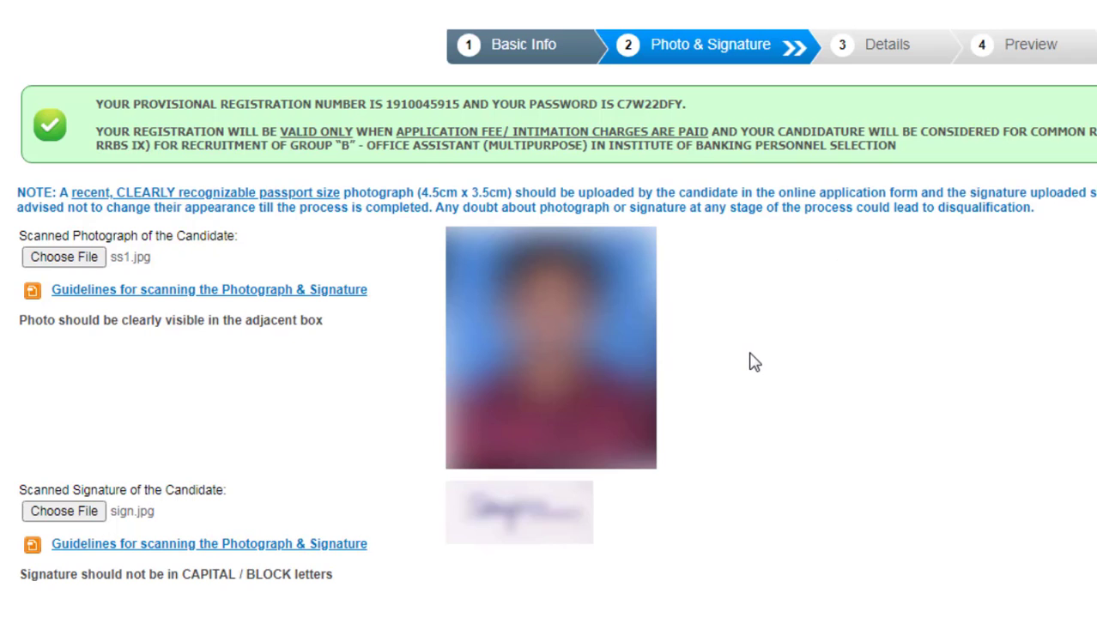
pyautogui.scroll(-1, 754, 361)
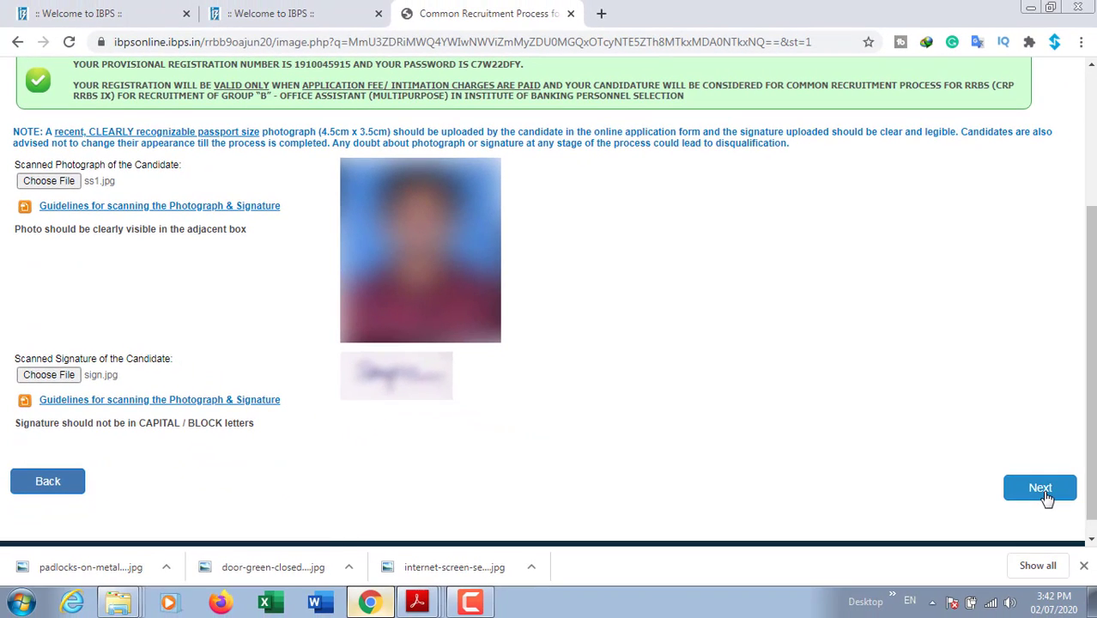
pyautogui.click(1041, 489)
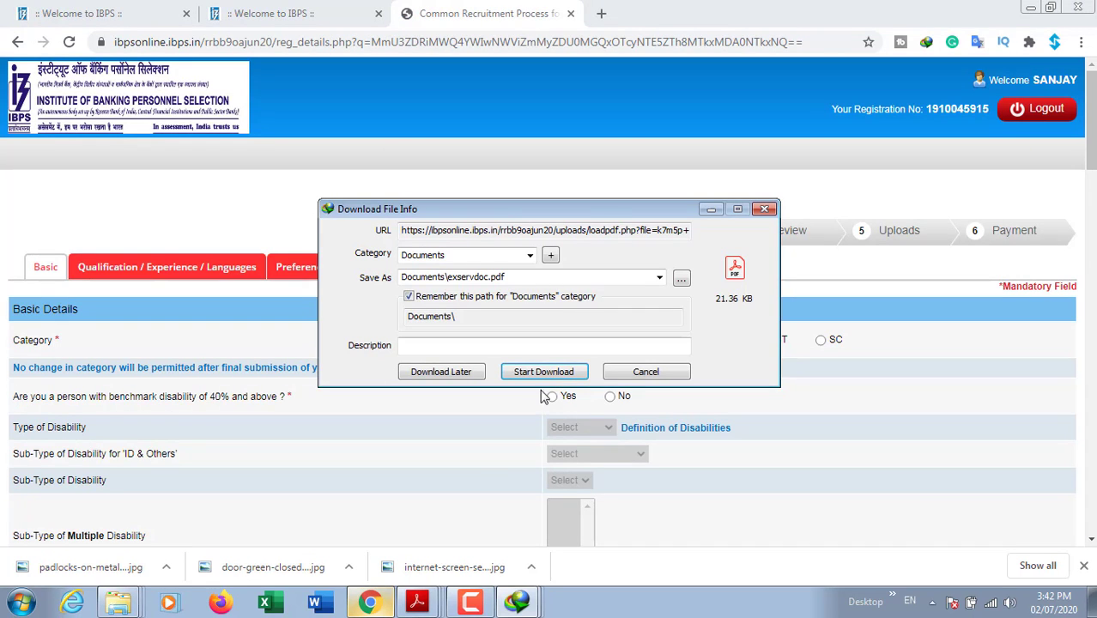
# Step: Download exservdoc.pdf, view the ex-servicemen definitions in Adobe Acrobat Reader, and return to the application form in Chrome
pyautogui.click(529, 379)
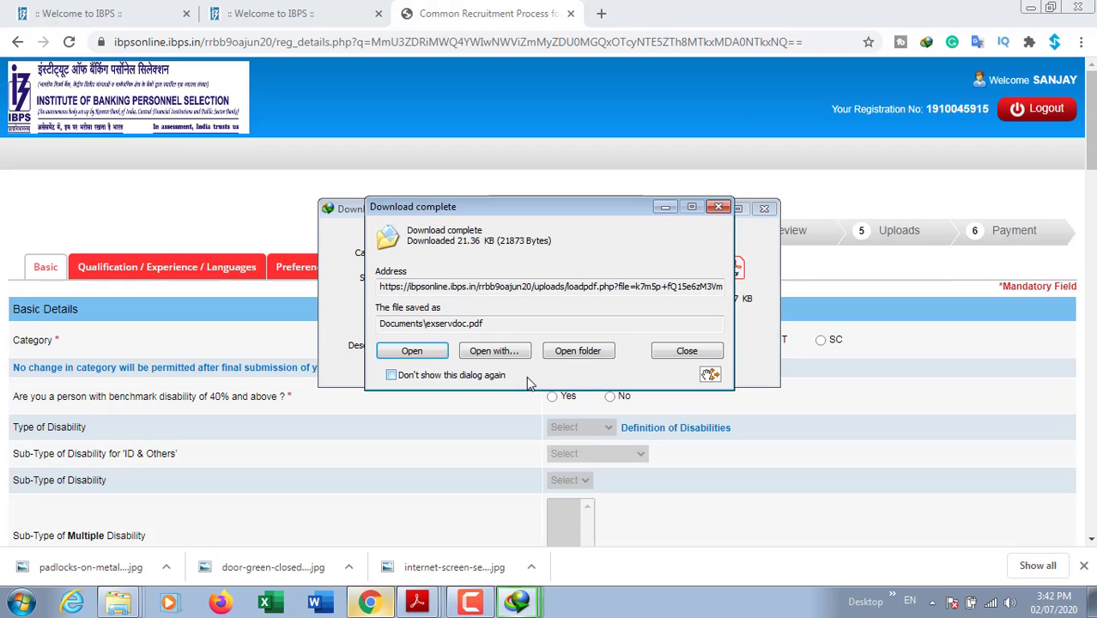
pyautogui.click(436, 351)
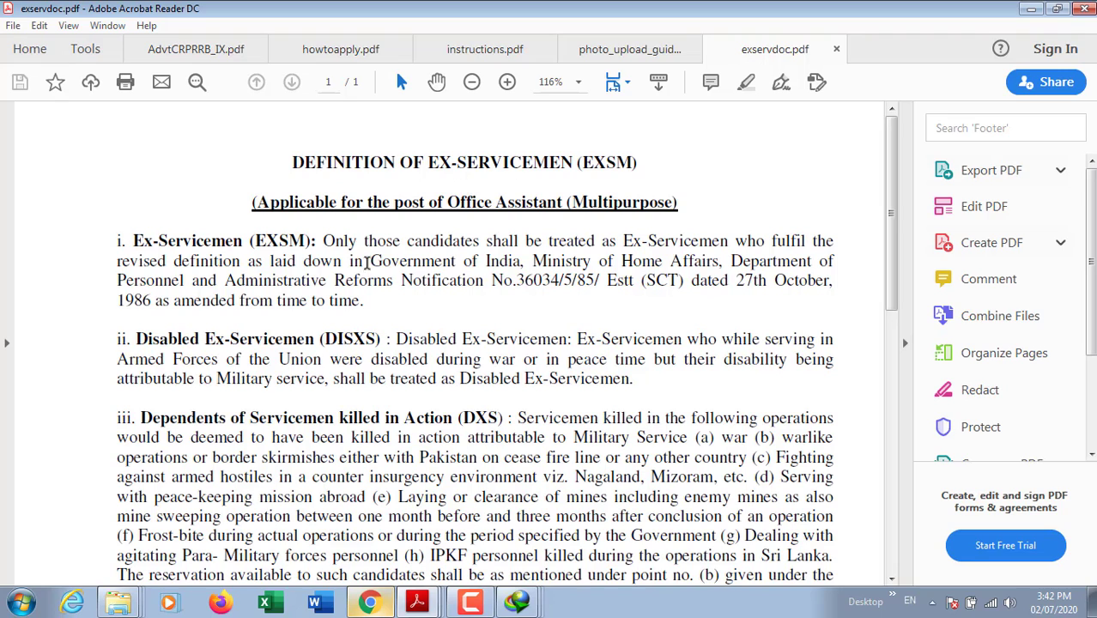
pyautogui.hotkey('alt', 'Tab')
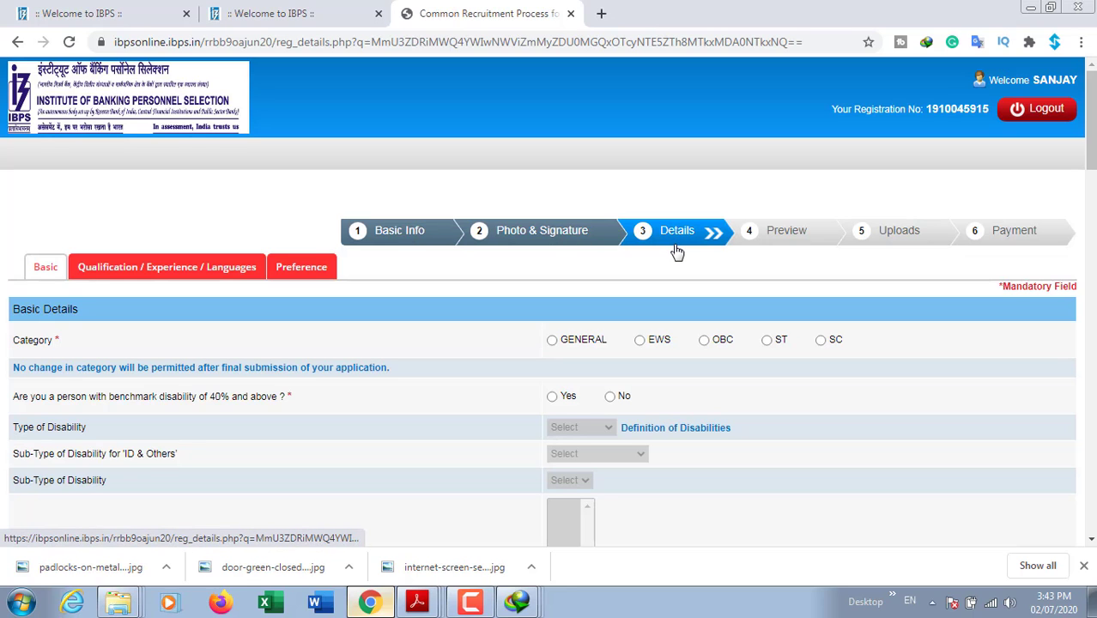
# Step: Choose the GENERAL category, answer Yes to the 40% benchmark disability question, and set the type of disability to OC
pyautogui.scroll(-2, 676, 250)
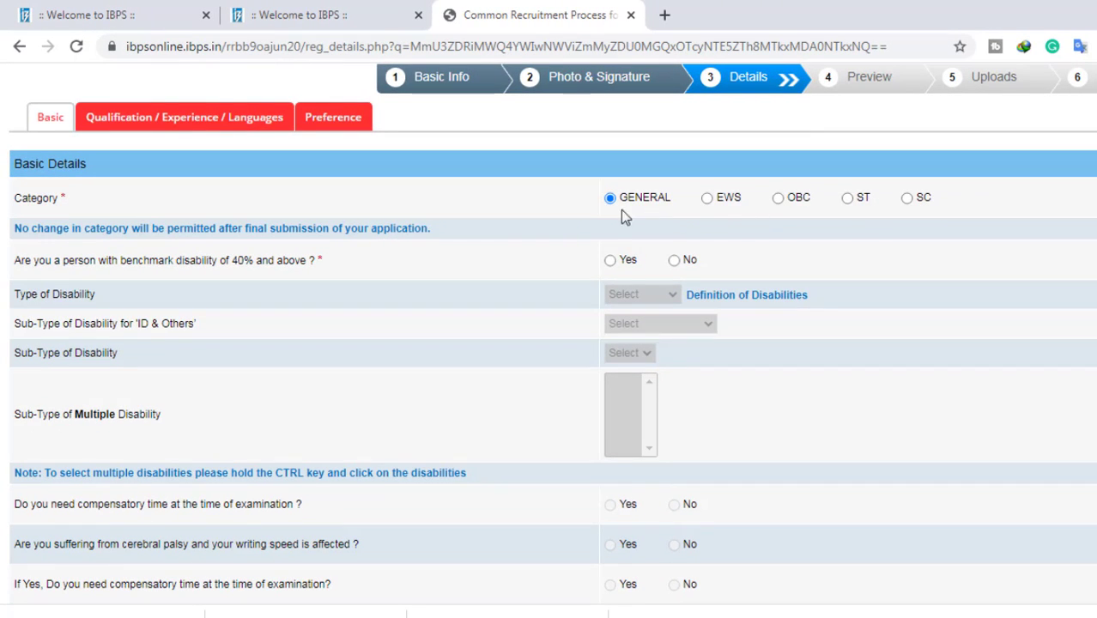
pyautogui.click(611, 262)
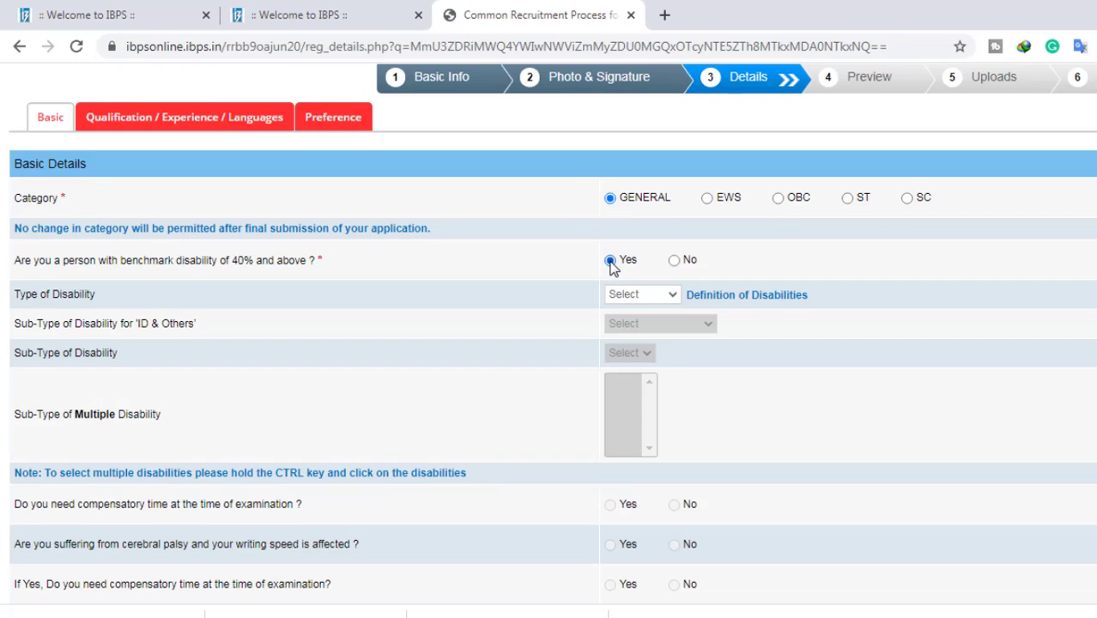
pyautogui.click(654, 299)
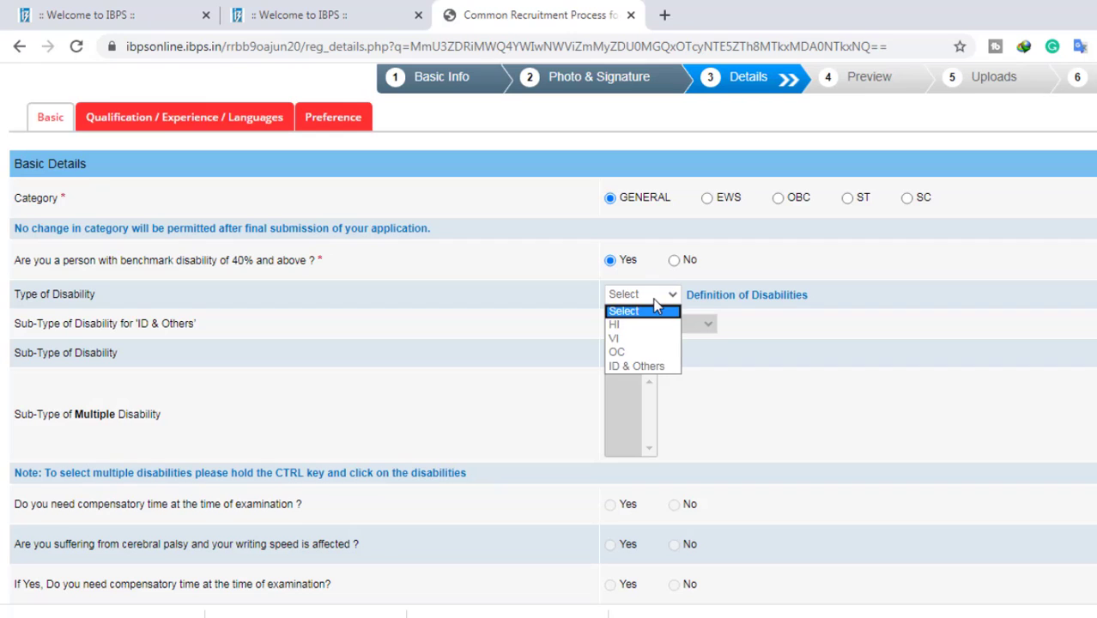
pyautogui.click(667, 354)
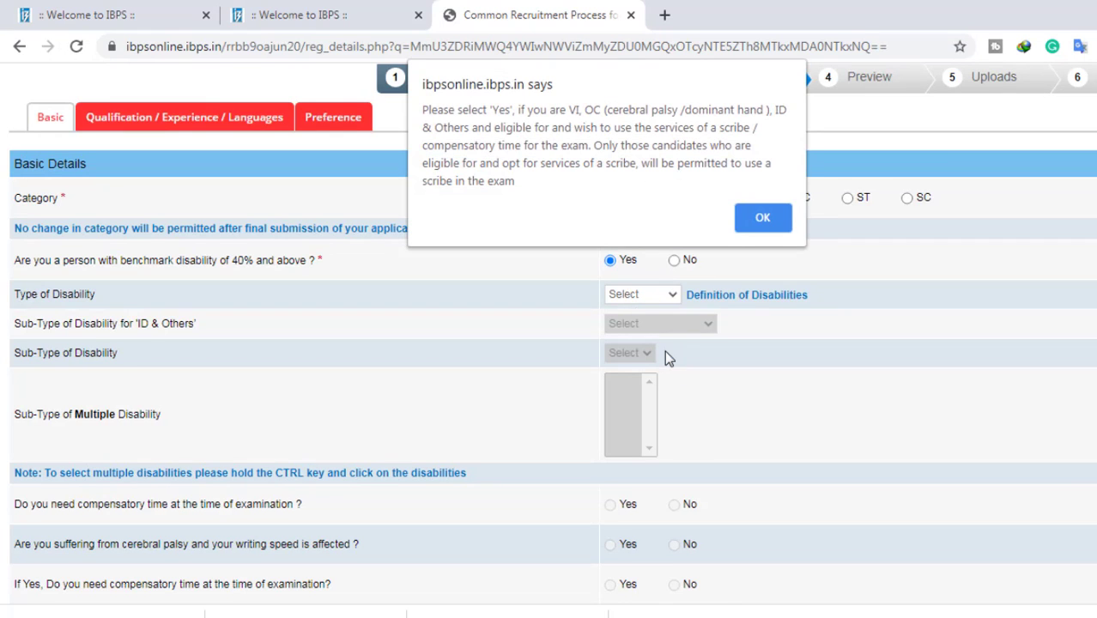
pyautogui.click(765, 220)
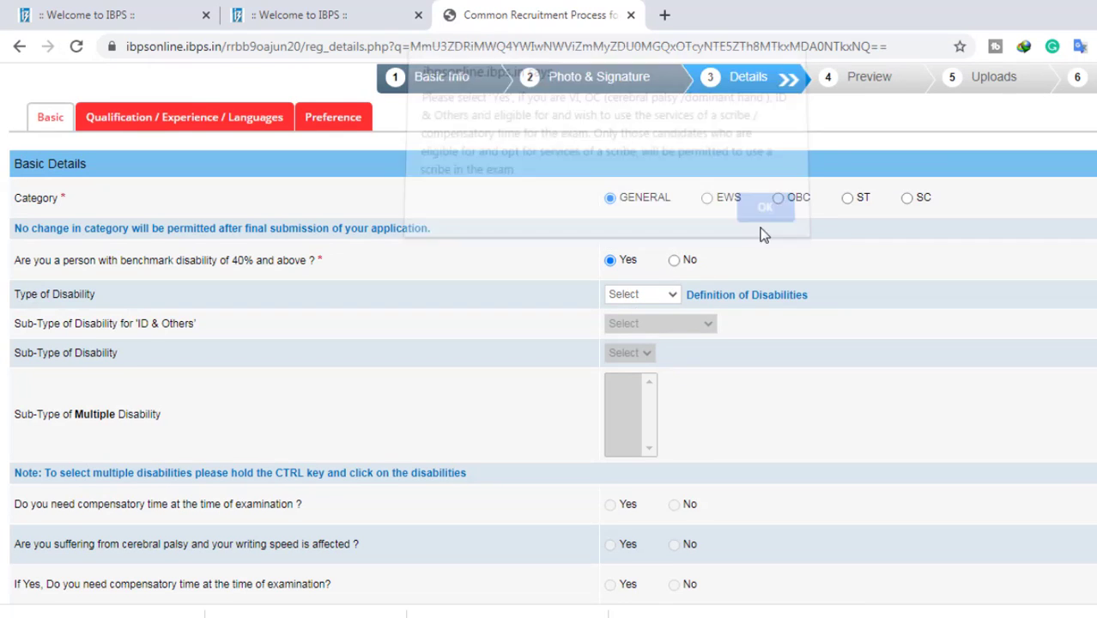
pyautogui.click(671, 297)
pyautogui.click(673, 298)
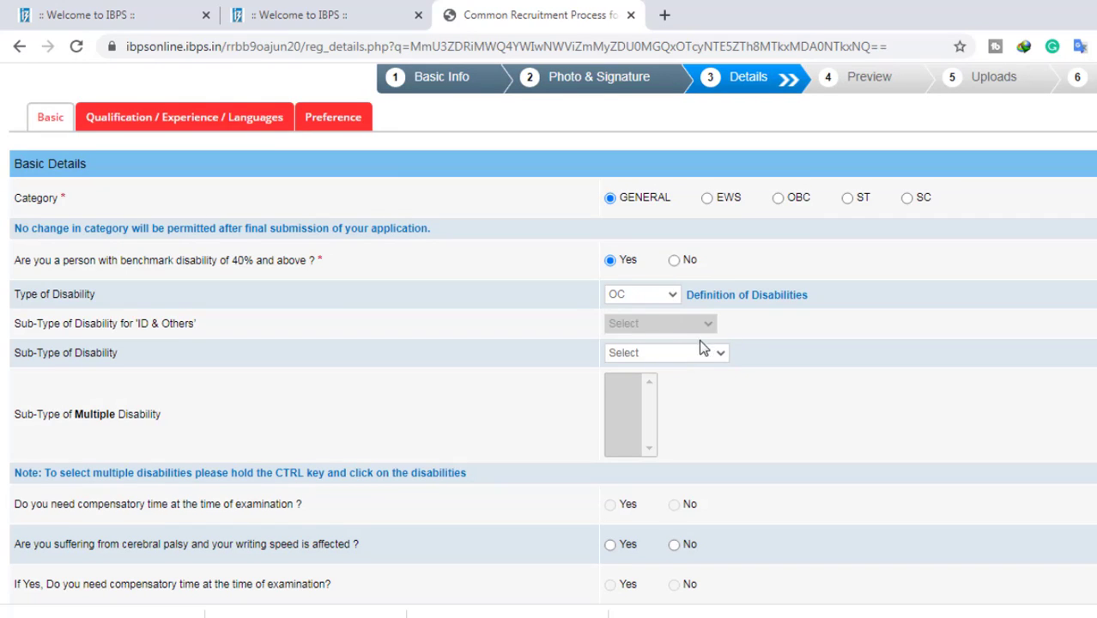
# Step: Switch the type of disability to HI and back to OC
pyautogui.click(635, 301)
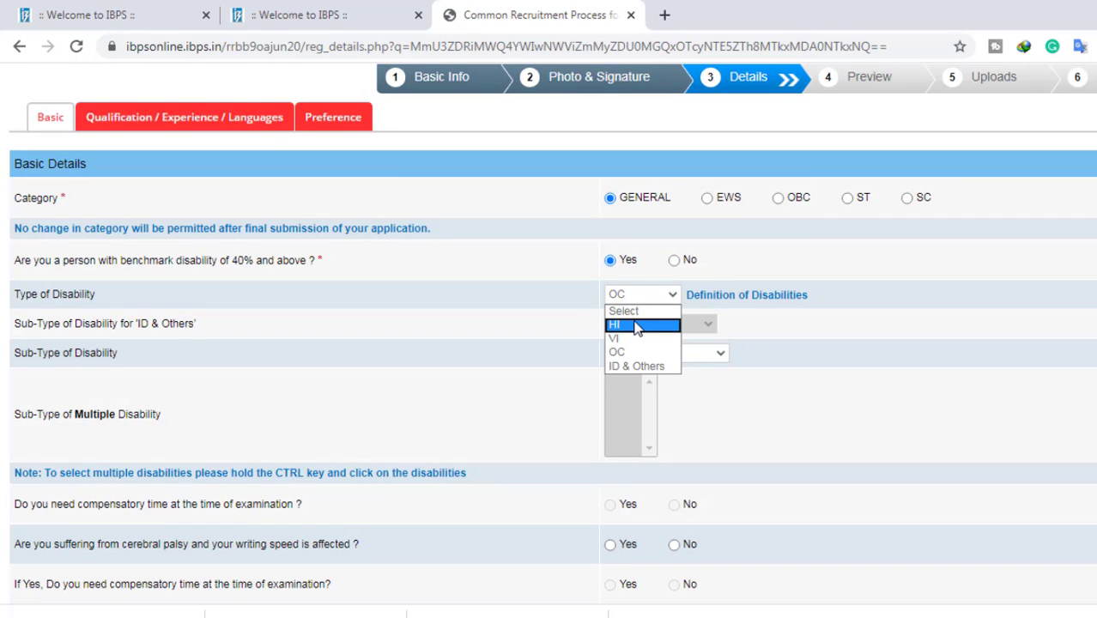
pyautogui.click(637, 325)
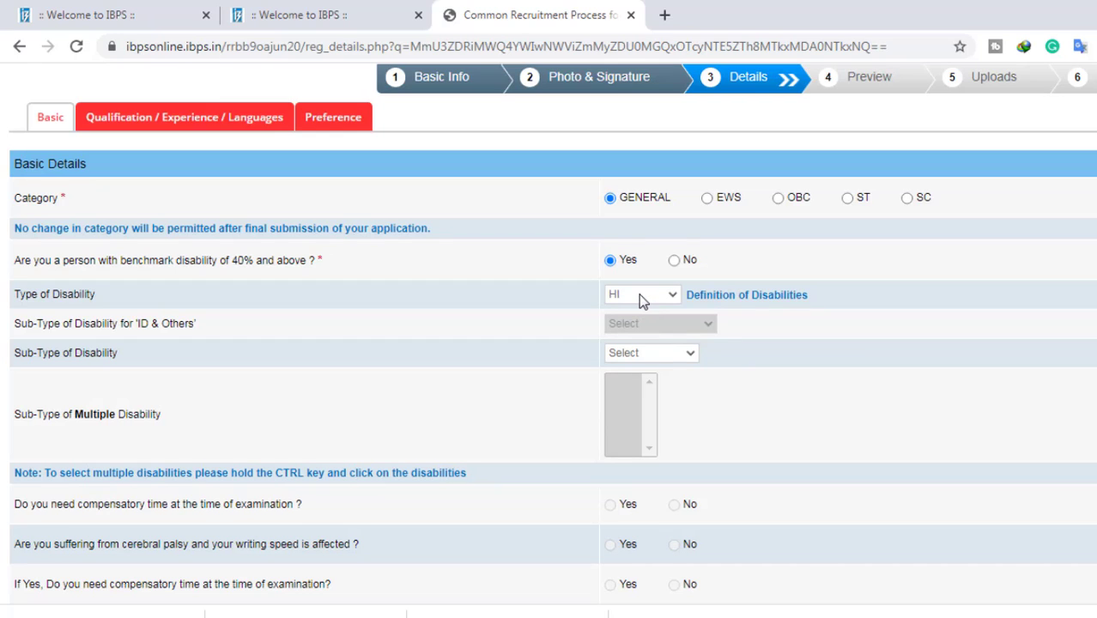
pyautogui.click(639, 293)
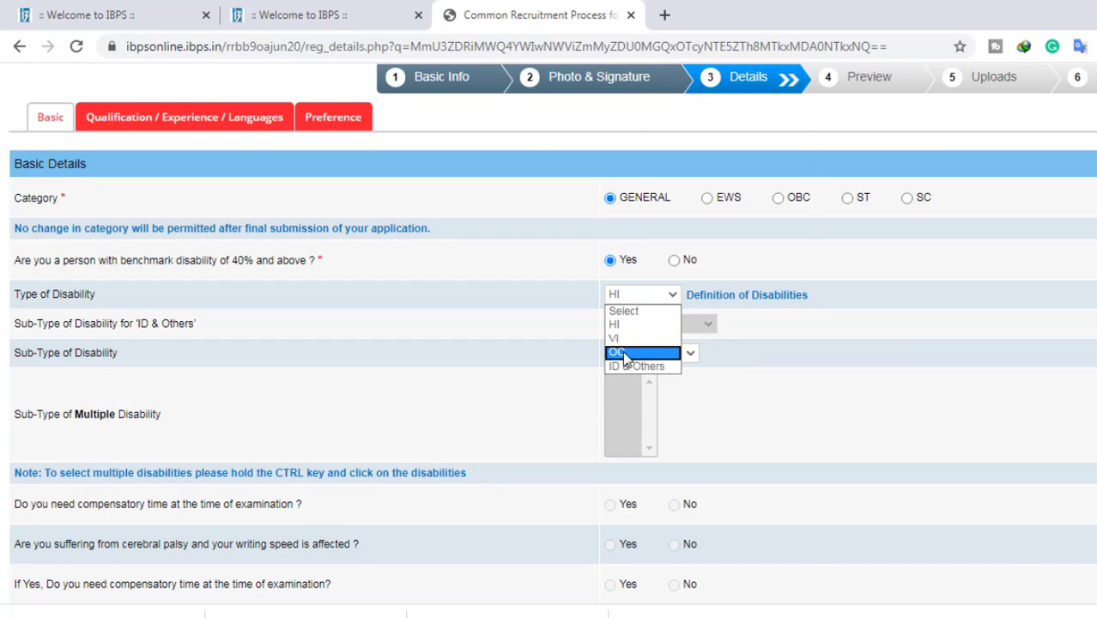
pyautogui.click(625, 353)
pyautogui.click(768, 220)
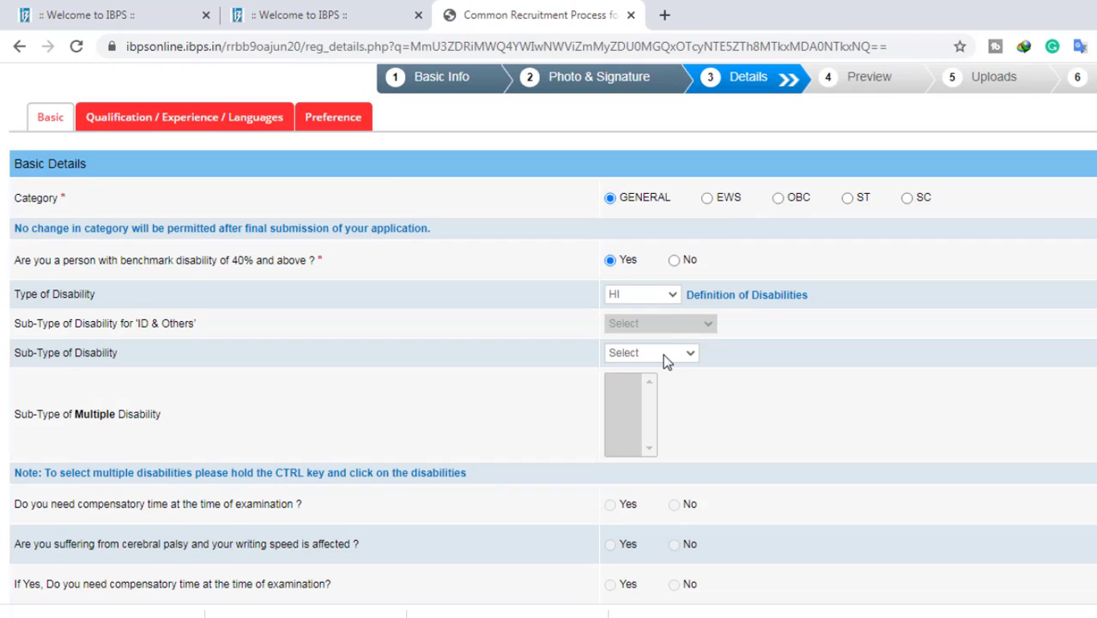
# Step: Set the sub-type of disability to OL
pyautogui.click(662, 353)
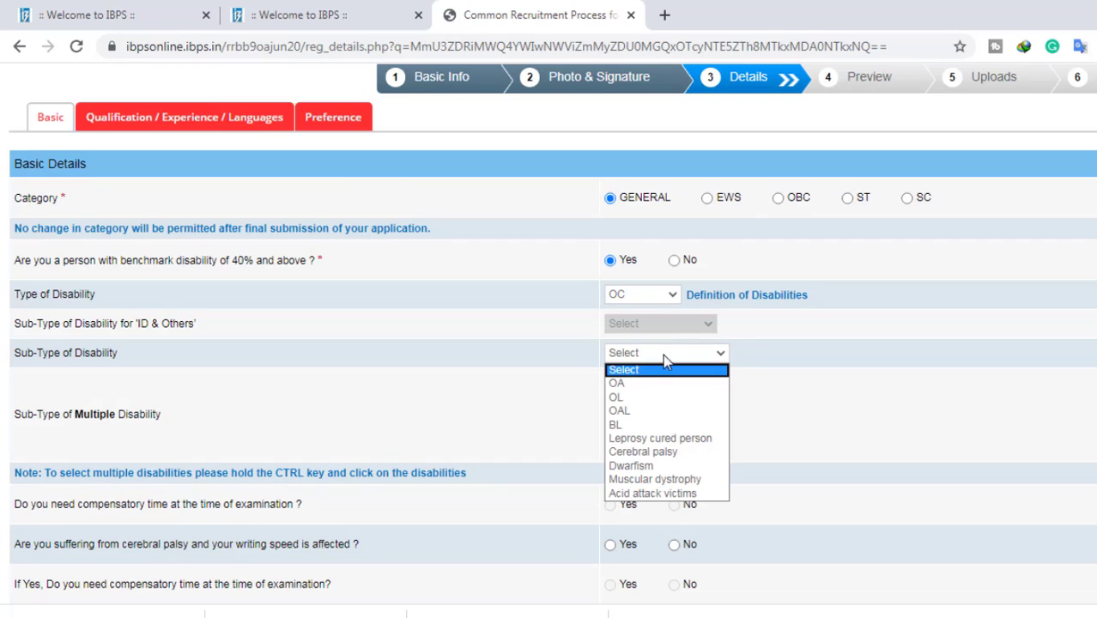
pyautogui.click(637, 400)
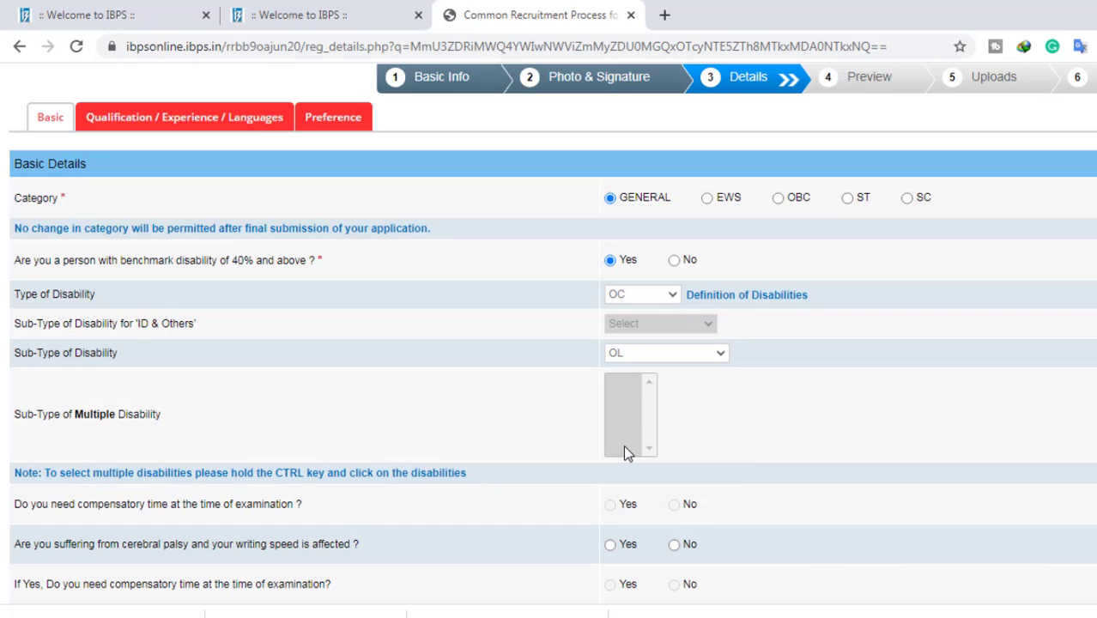
pyautogui.scroll(-3, 624, 447)
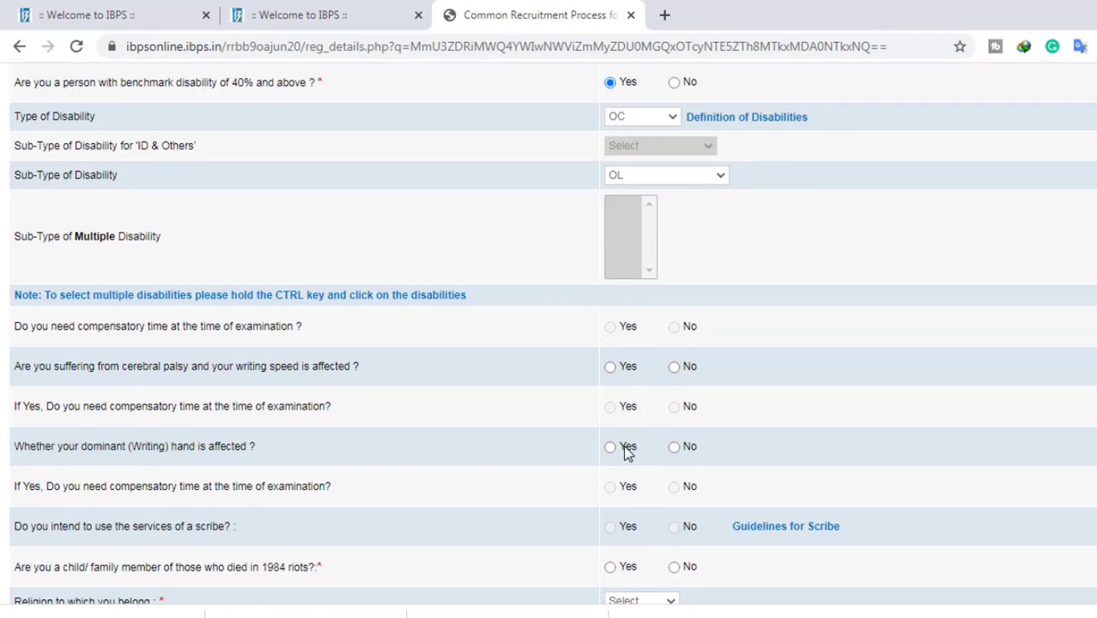
# Step: Try another sub-type of disability and reselect the sub-type for the OC disability
pyautogui.click(656, 187)
pyautogui.click(657, 240)
pyautogui.click(669, 180)
pyautogui.click(649, 213)
# Step: Answer No to the cerebral palsy, affected writing hand and 1984 riots family member questions
pyautogui.scroll(-2, 217, 349)
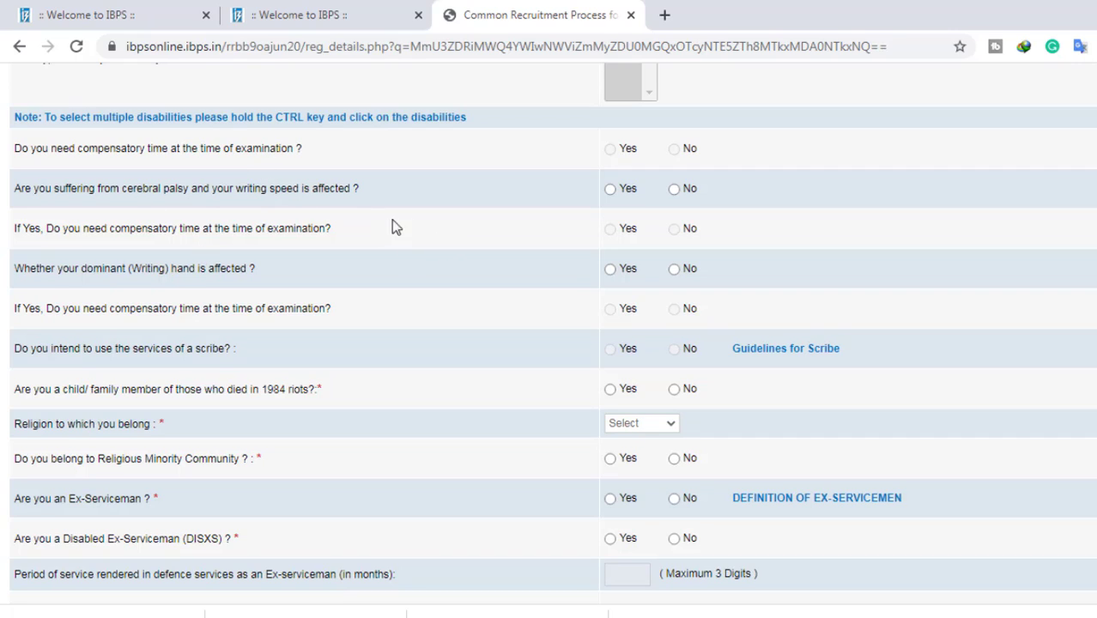
pyautogui.click(674, 188)
pyautogui.scroll(-1, 643, 342)
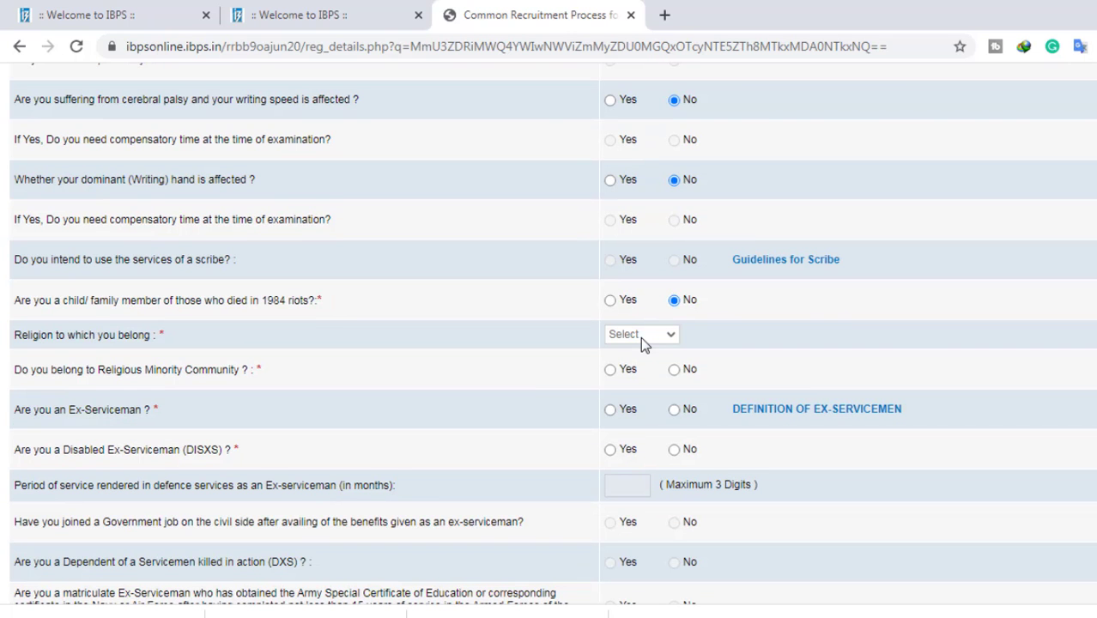
# Step: Set the religion to Hindu and answer No to the religious minority, Ex-Serviceman and Disabled Ex-Serviceman questions
pyautogui.click(641, 335)
pyautogui.click(640, 391)
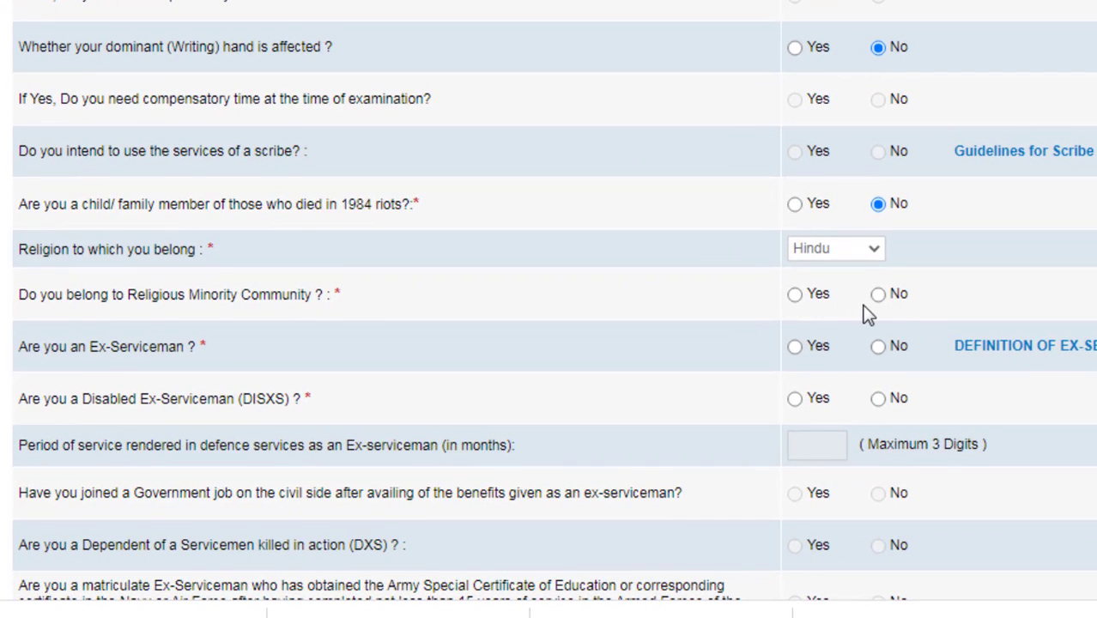
pyautogui.click(880, 296)
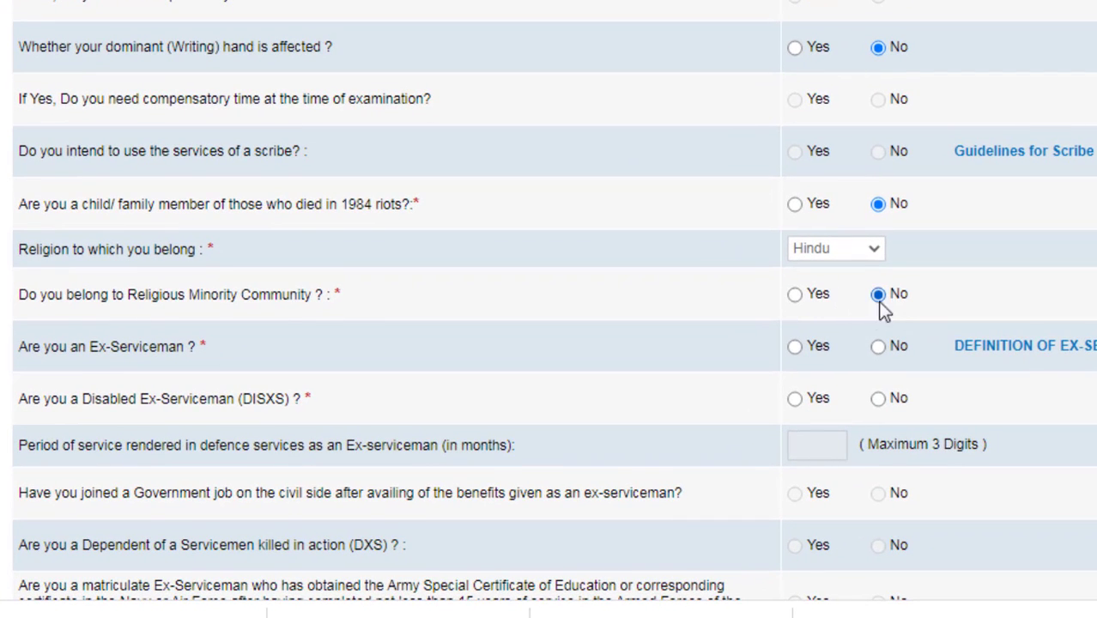
pyautogui.click(880, 347)
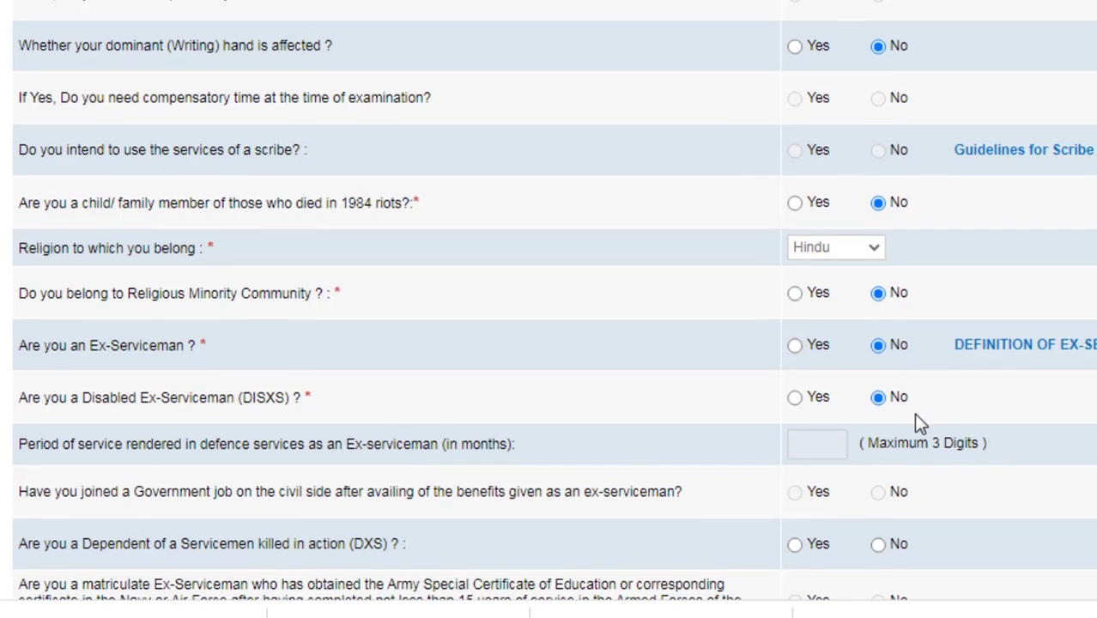
pyautogui.scroll(-3, 915, 421)
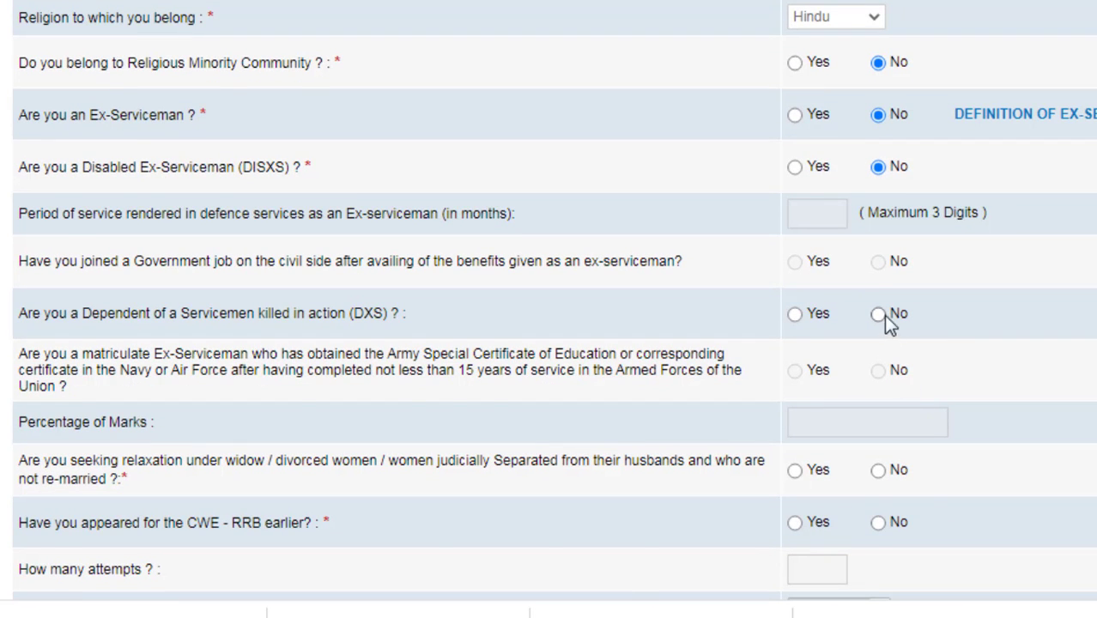
# Step: Set the nationality to Indian and the state to apply for to Maharashtra
pyautogui.scroll(-7, 595, 163)
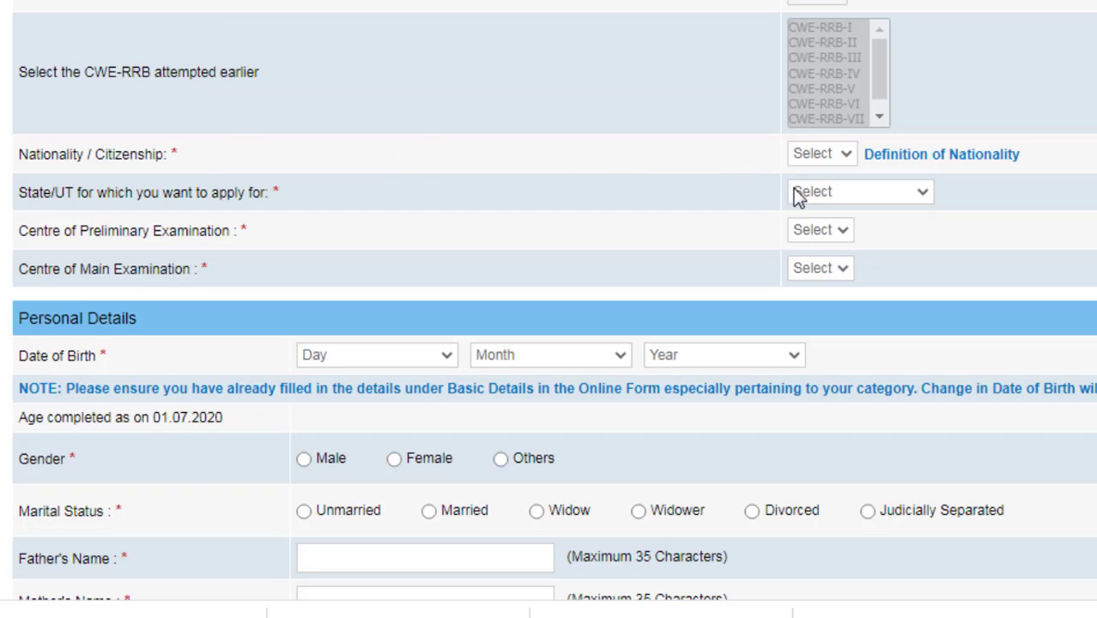
pyautogui.click(836, 154)
pyautogui.click(821, 192)
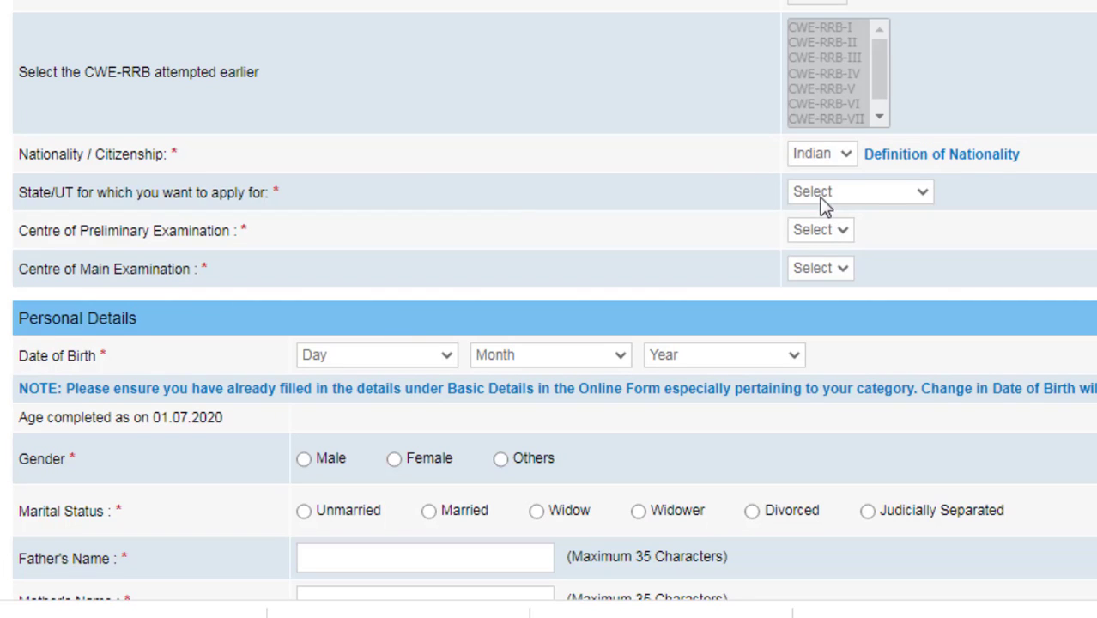
pyautogui.click(814, 202)
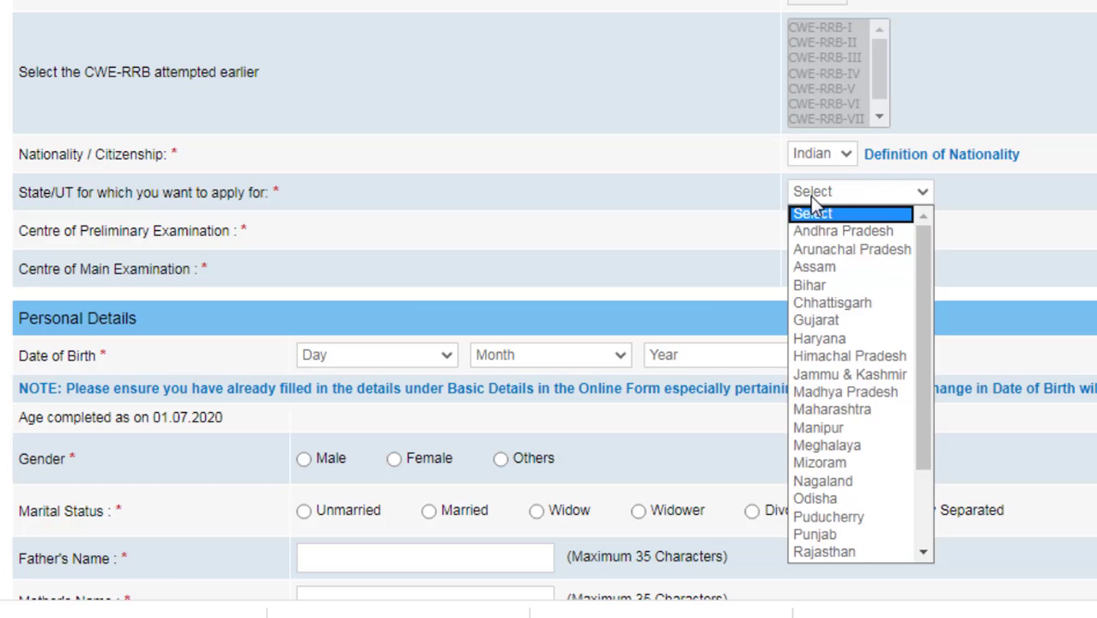
pyautogui.click(859, 413)
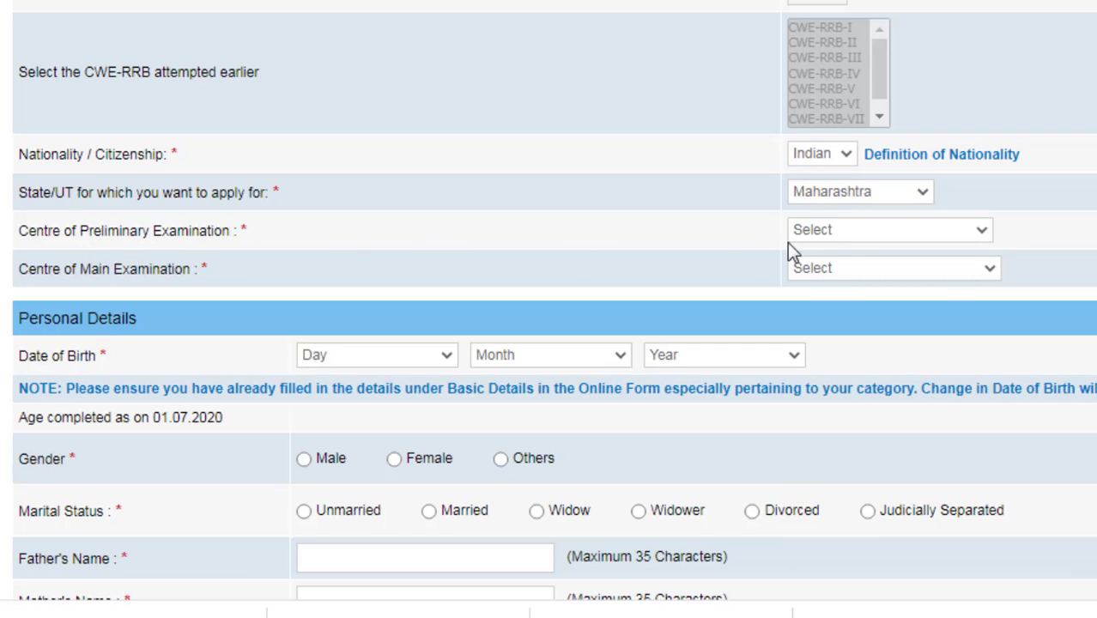
# Step: Choose Aurangabad as the centre for both the preliminary and the main examination
pyautogui.click(844, 233)
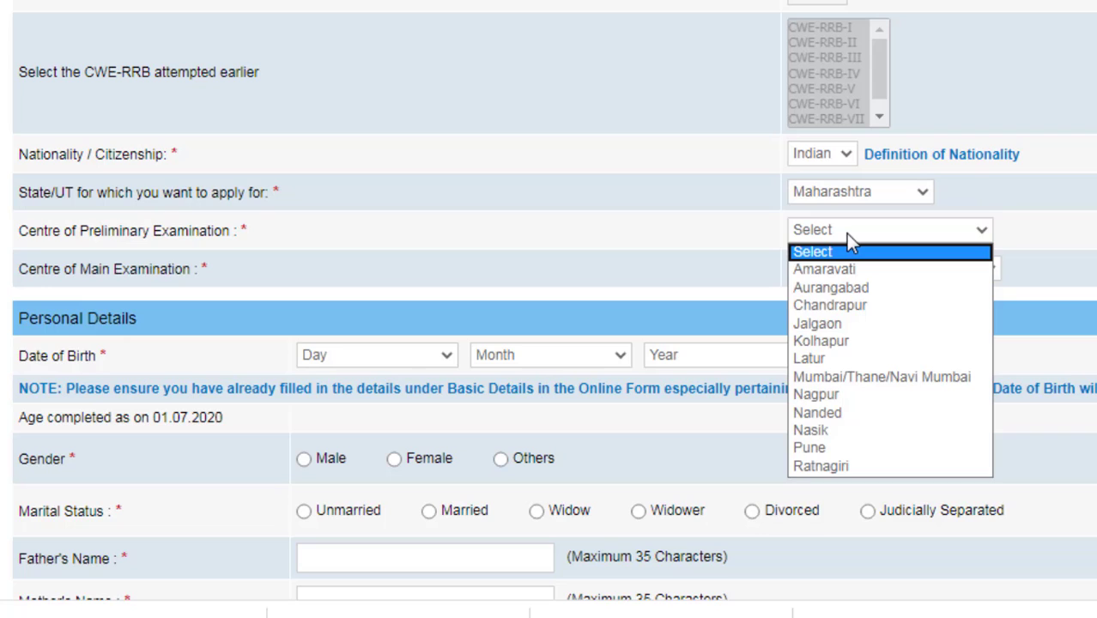
pyautogui.click(824, 288)
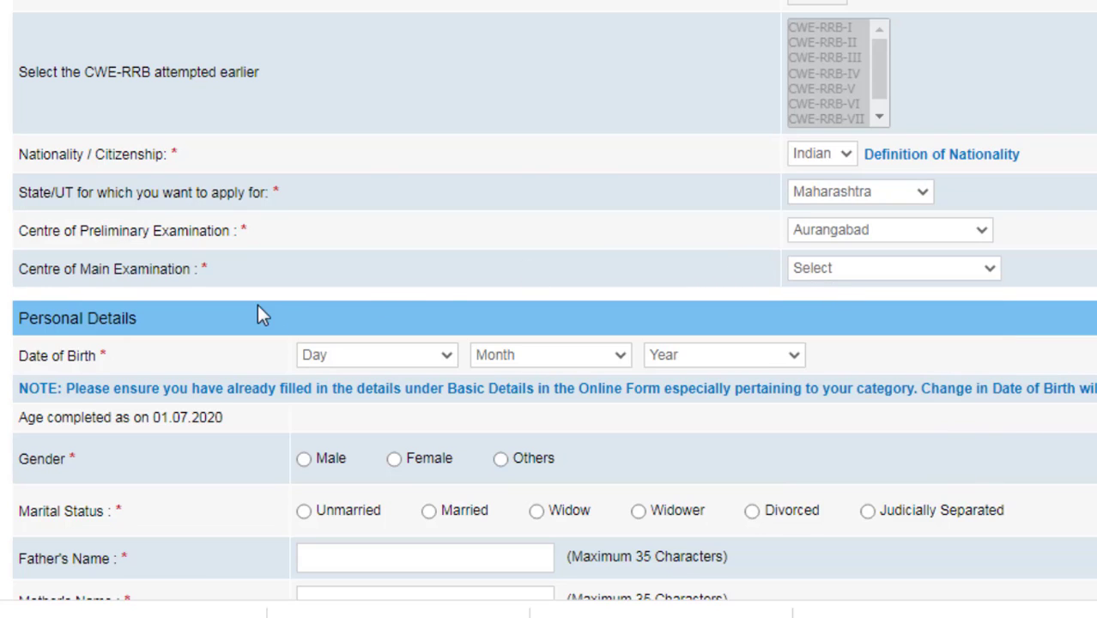
pyautogui.click(874, 273)
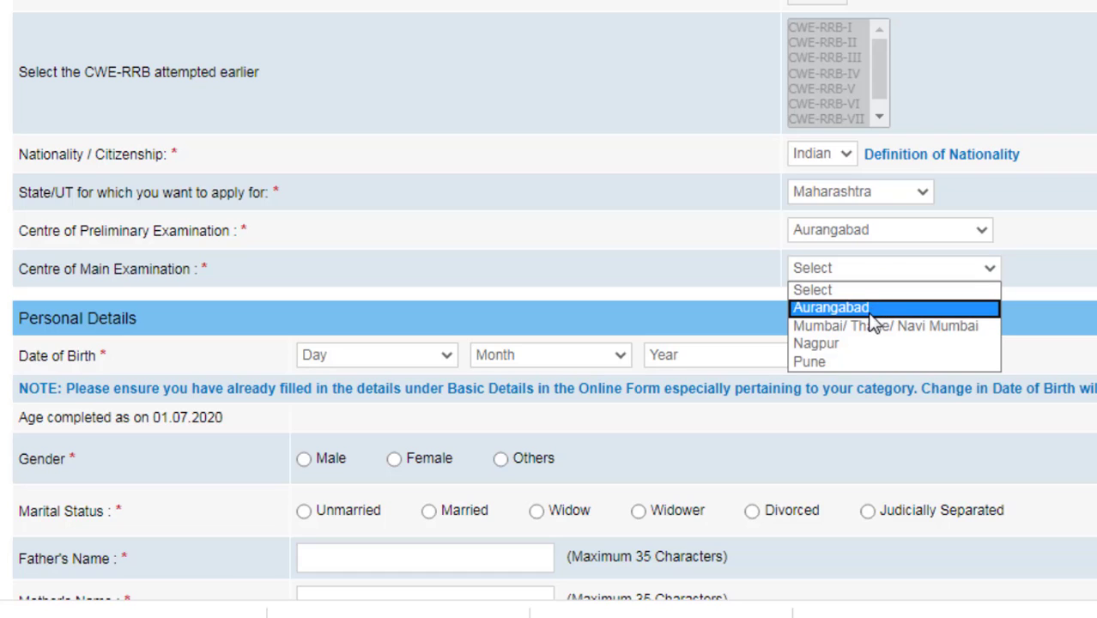
pyautogui.click(861, 306)
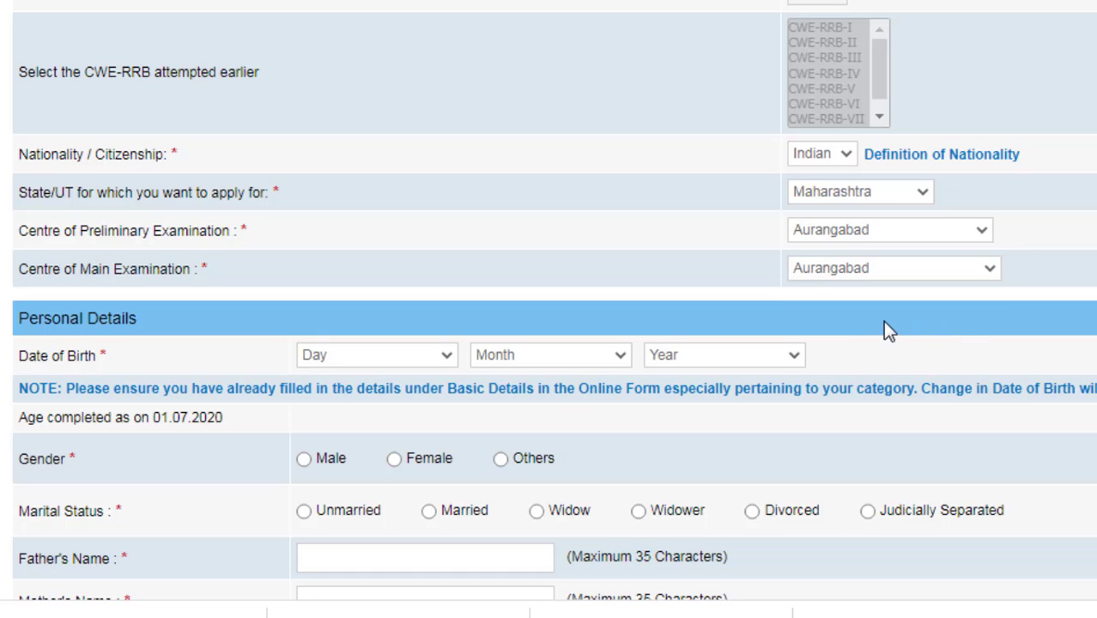
# Step: Enter the candidate's date of birth, and set the gender to Male and the marital status to Married
pyautogui.scroll(-2, 885, 325)
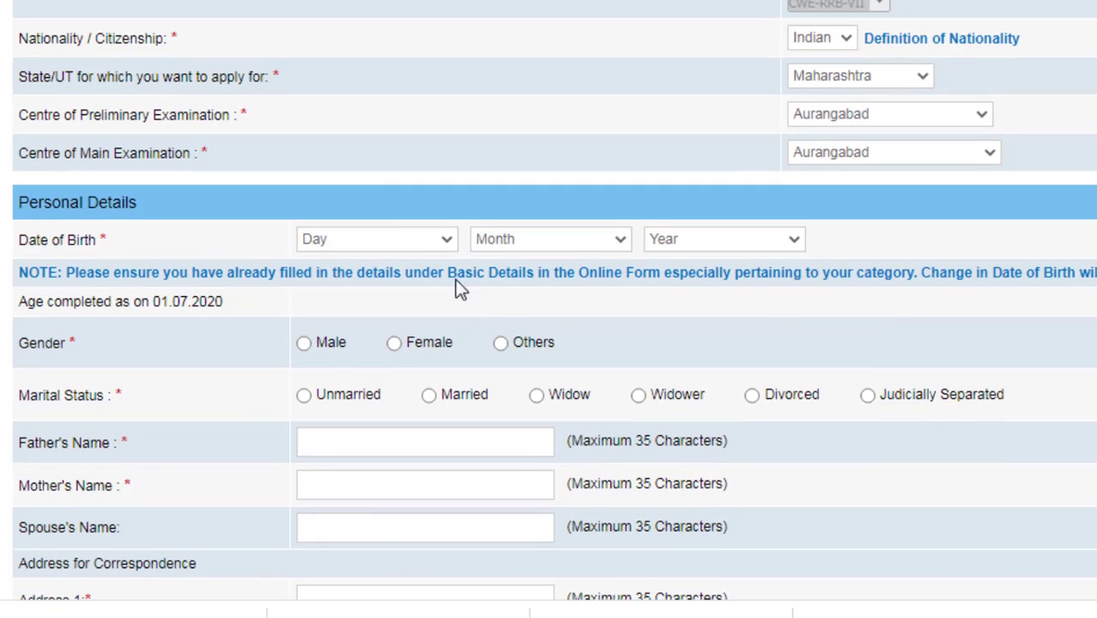
pyautogui.click(394, 239)
pyautogui.moveTo(453, 336); pyautogui.dragTo(444, 515)
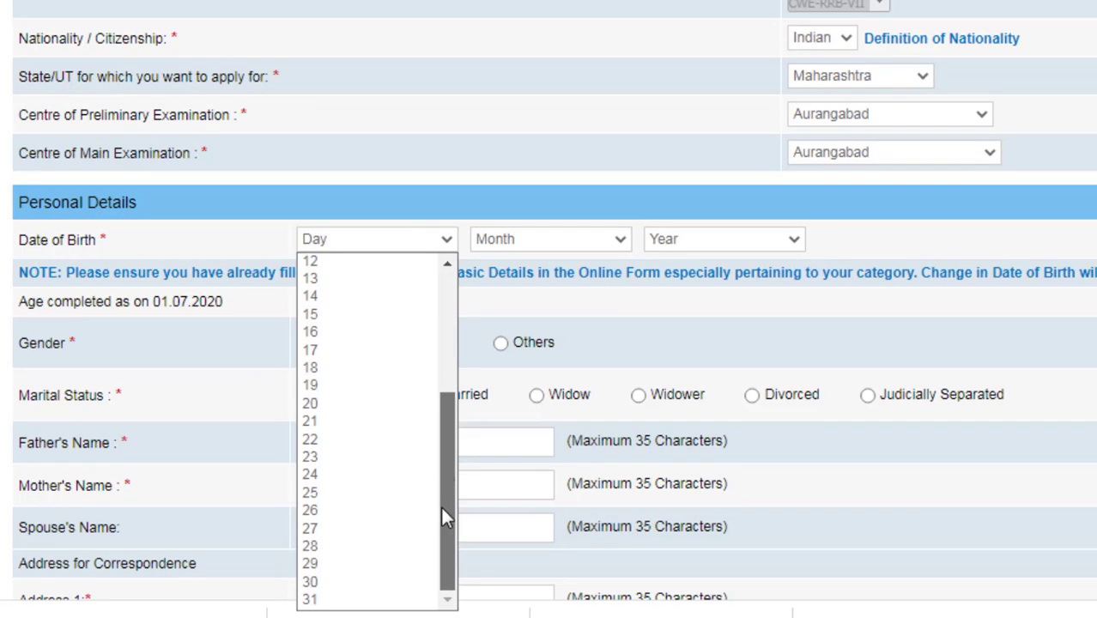
pyautogui.click(338, 600)
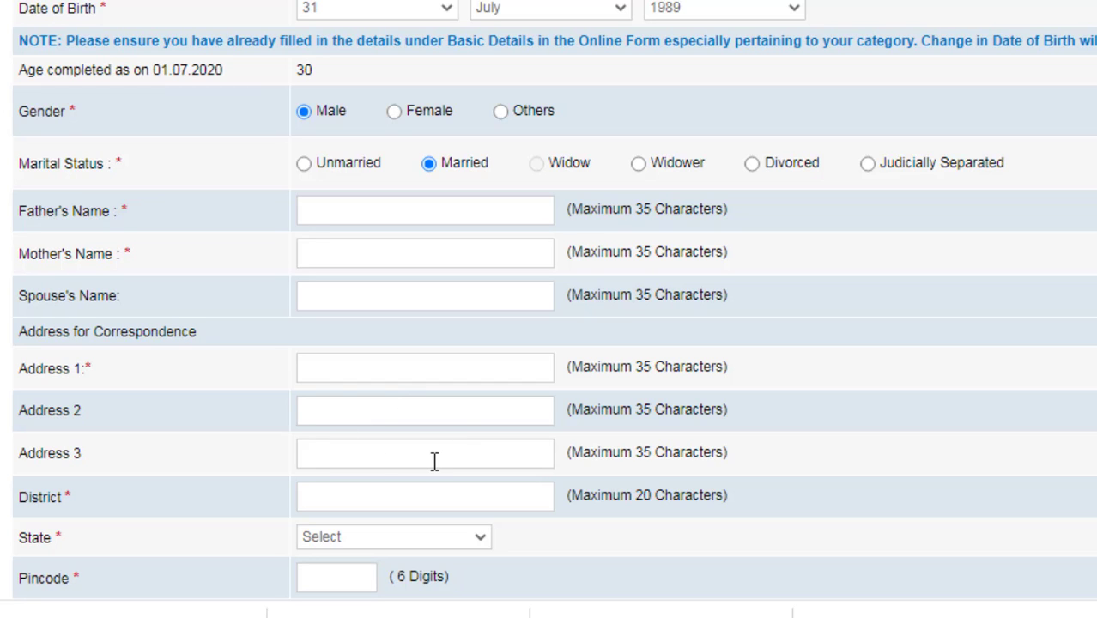
# Step: Set the state of the correspondence address to MAHARASHTRA
pyautogui.scroll(-3, 429, 494)
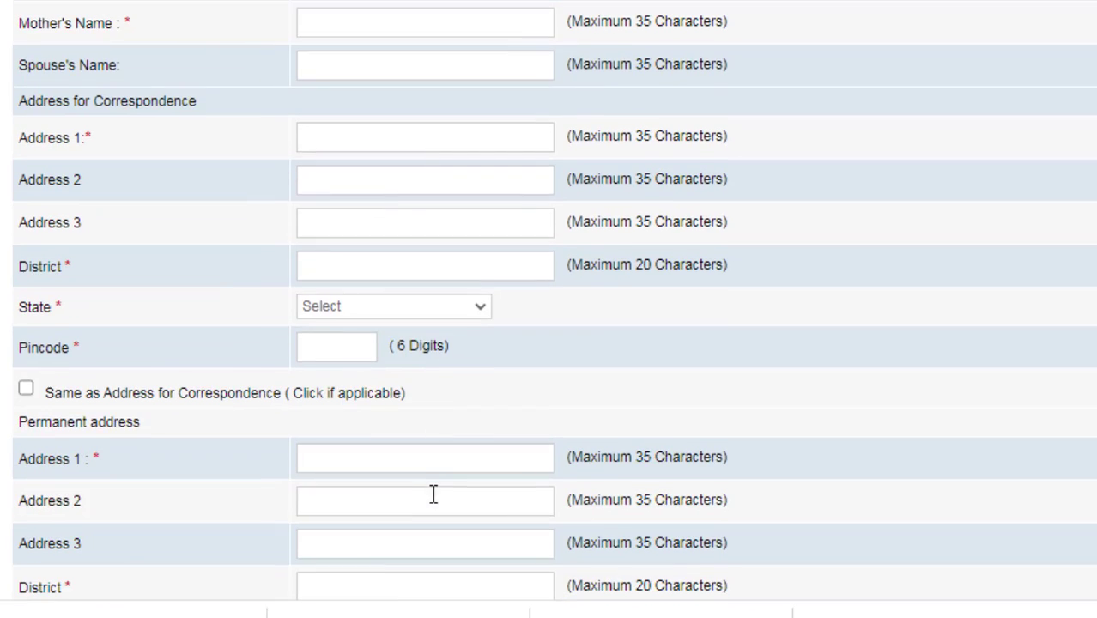
pyautogui.click(437, 304)
pyautogui.scroll(-1, 434, 23)
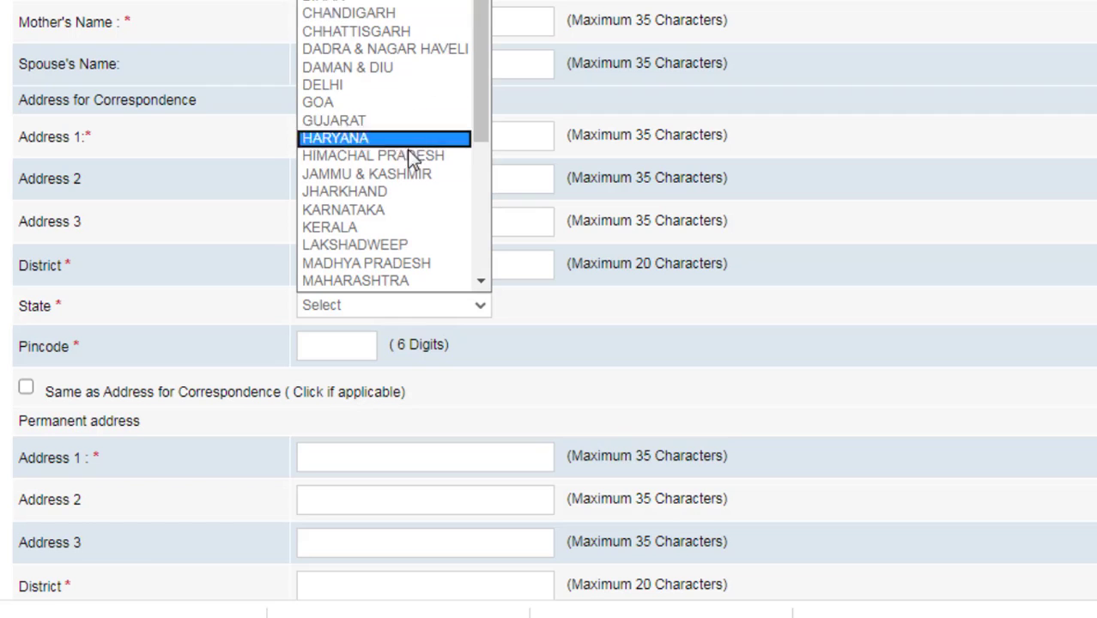
pyautogui.click(416, 283)
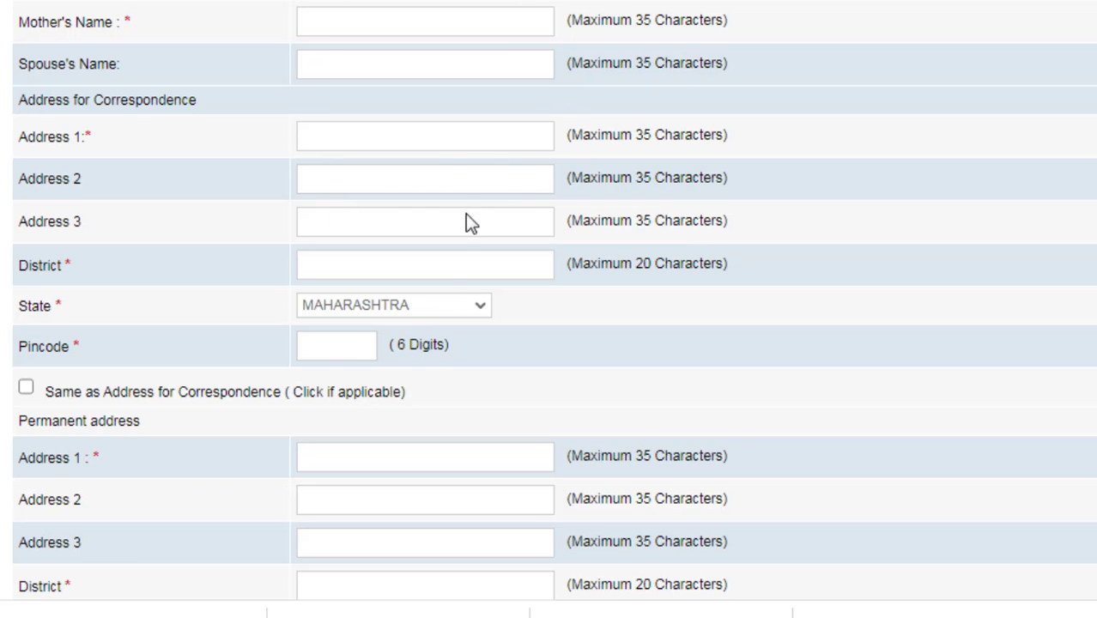
# Step: Complete the correspondence address, reuse it as the permanent address, and choose Communication Address for GST invoicing
pyautogui.scroll(-5, 468, 218)
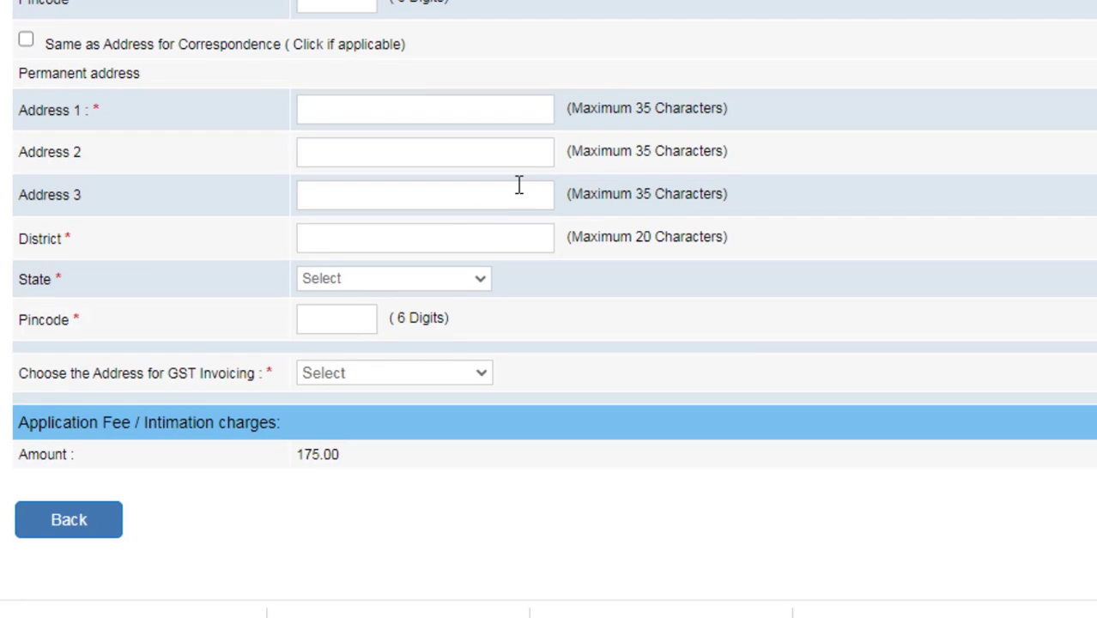
pyautogui.scroll(7, 518, 186)
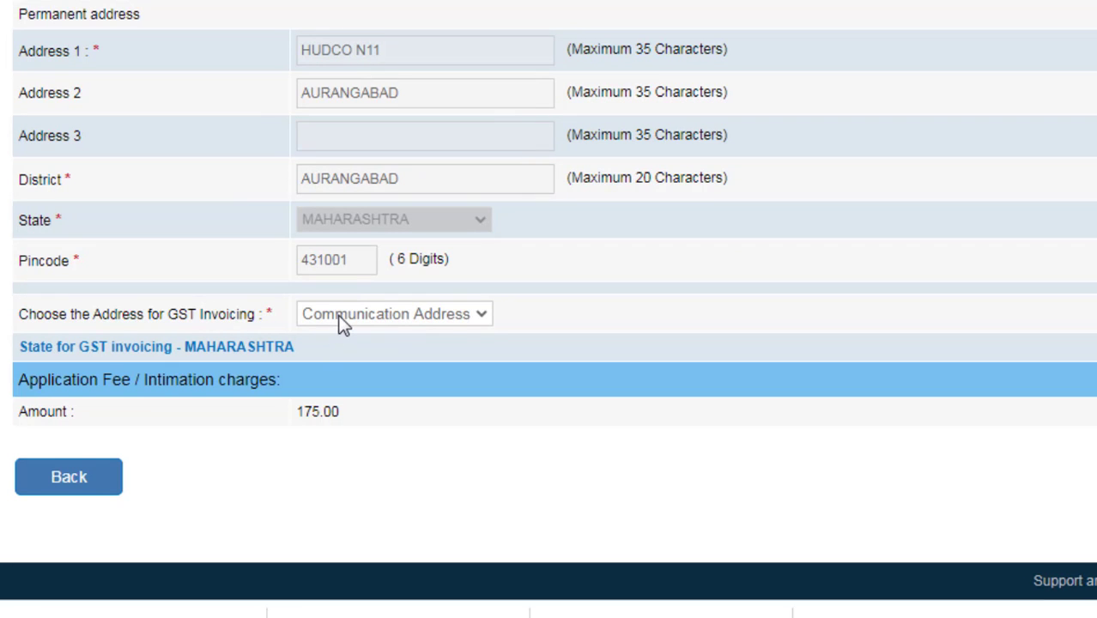
pyautogui.click(344, 317)
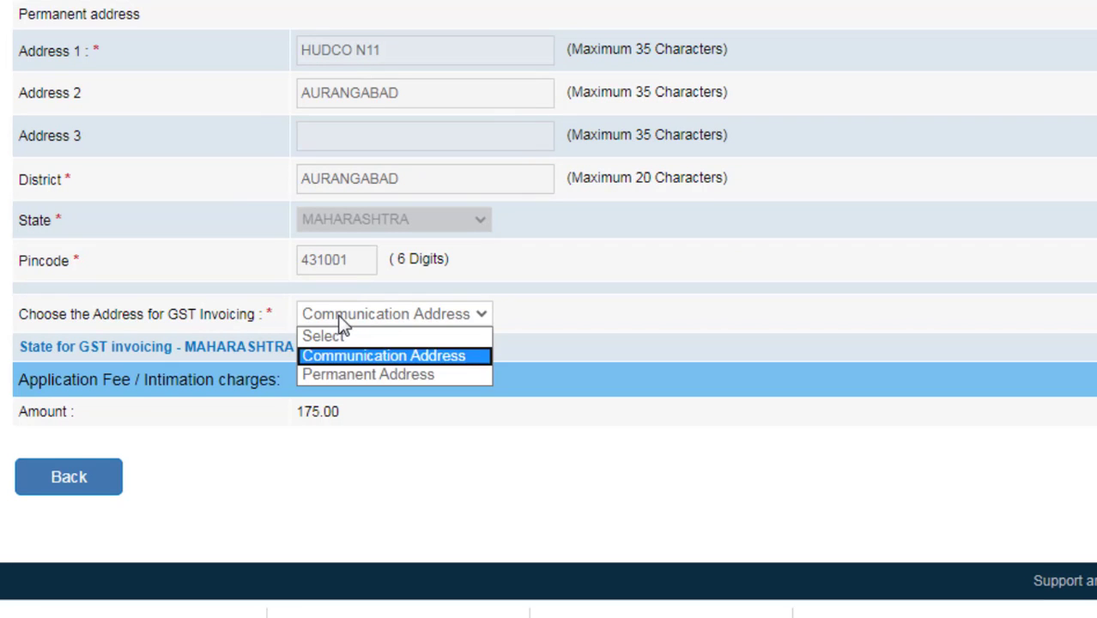
pyautogui.click(359, 356)
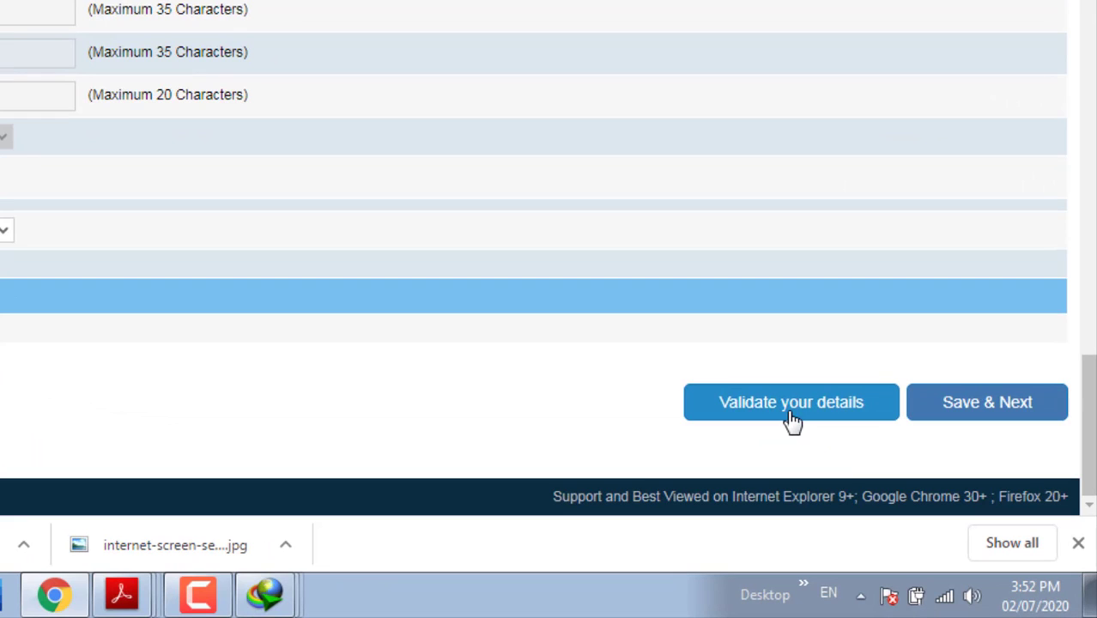
# Step: Validate the entered details and check the personal details for flagged fields
pyautogui.click(792, 421)
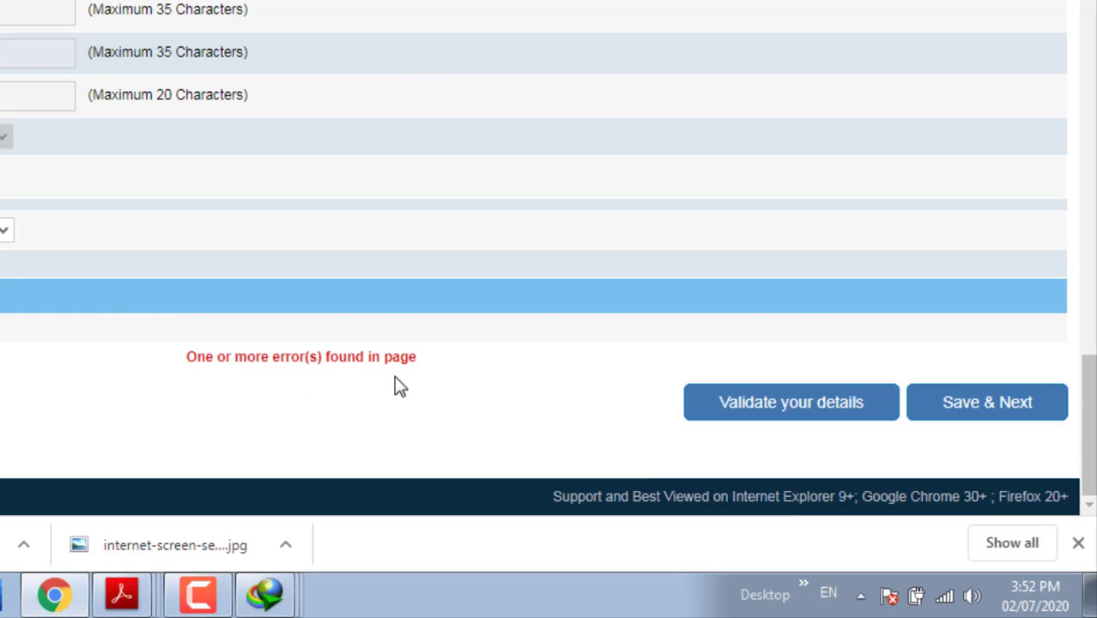
pyautogui.scroll(10, 318, 256)
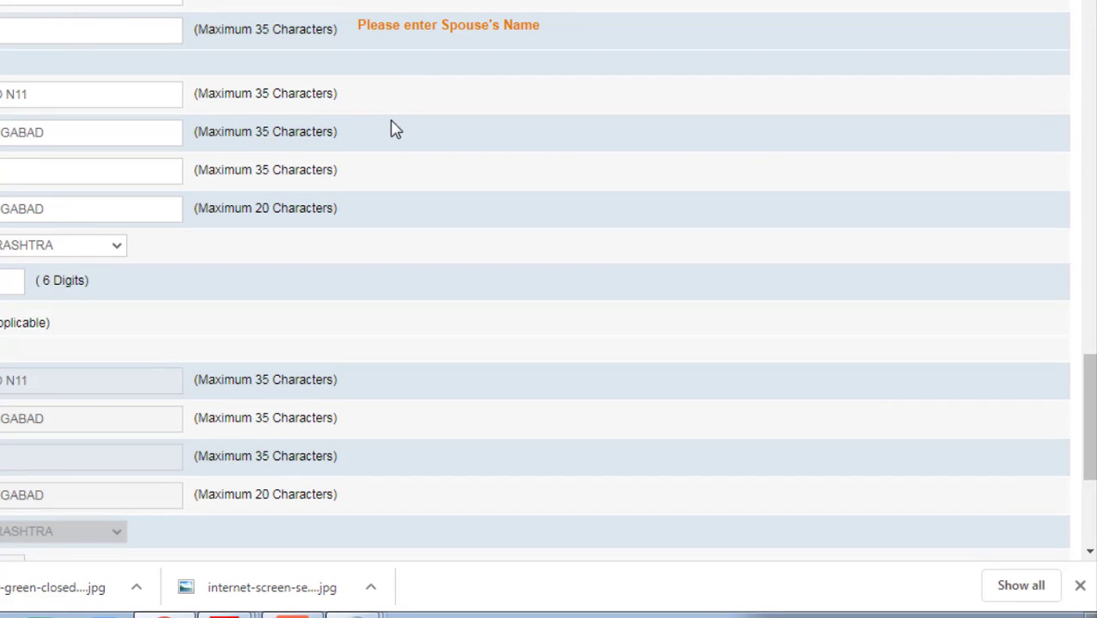
pyautogui.scroll(-3, 390, 129)
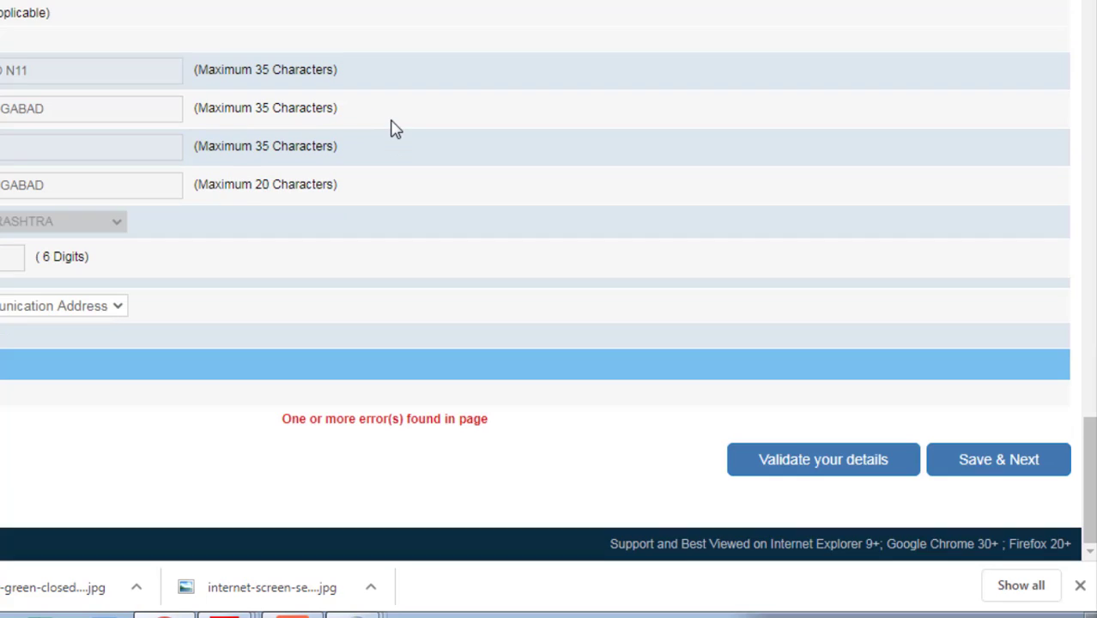
# Step: Validate the completed details again and save them to continue to the qualification section
pyautogui.click(815, 475)
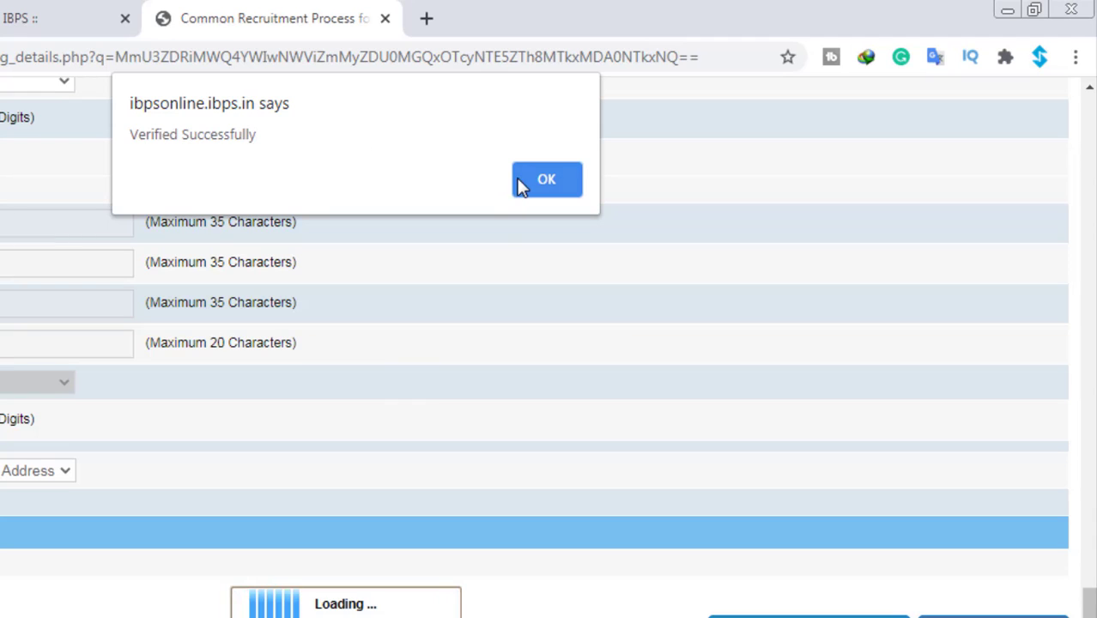
pyautogui.click(547, 184)
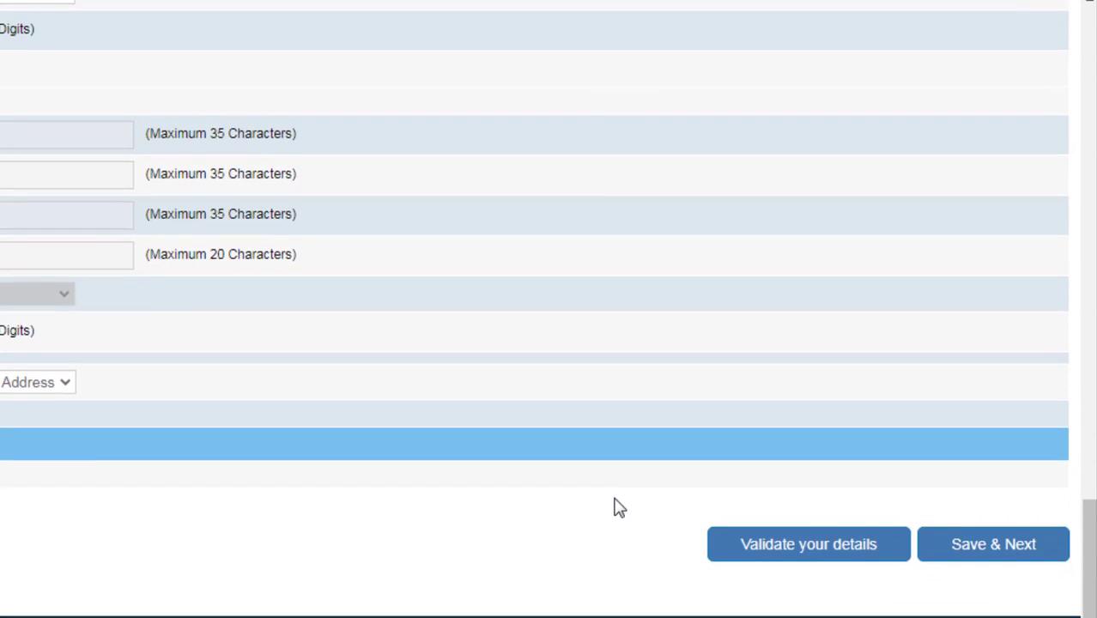
pyautogui.click(1014, 554)
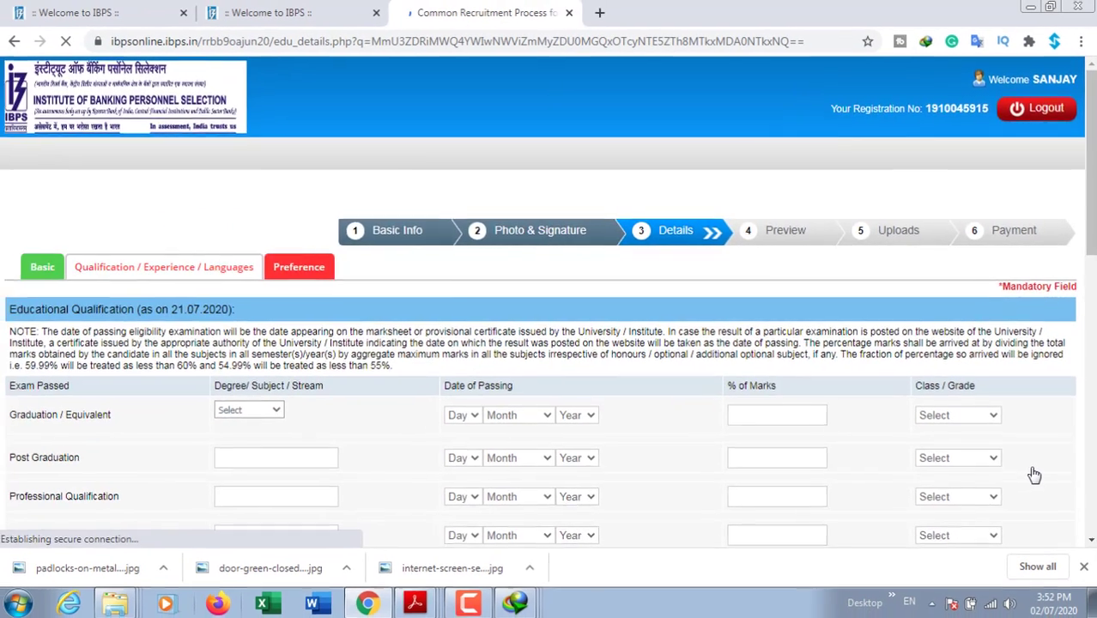
# Step: Set the Graduation / Equivalent stream to Science
pyautogui.scroll(-1, 1031, 471)
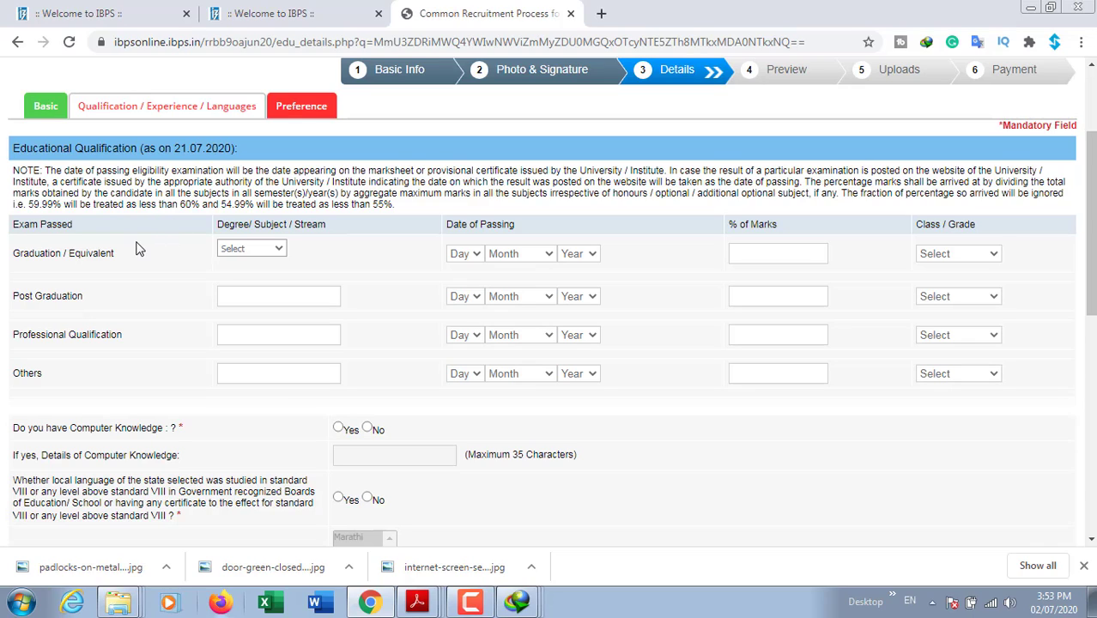
pyautogui.click(257, 251)
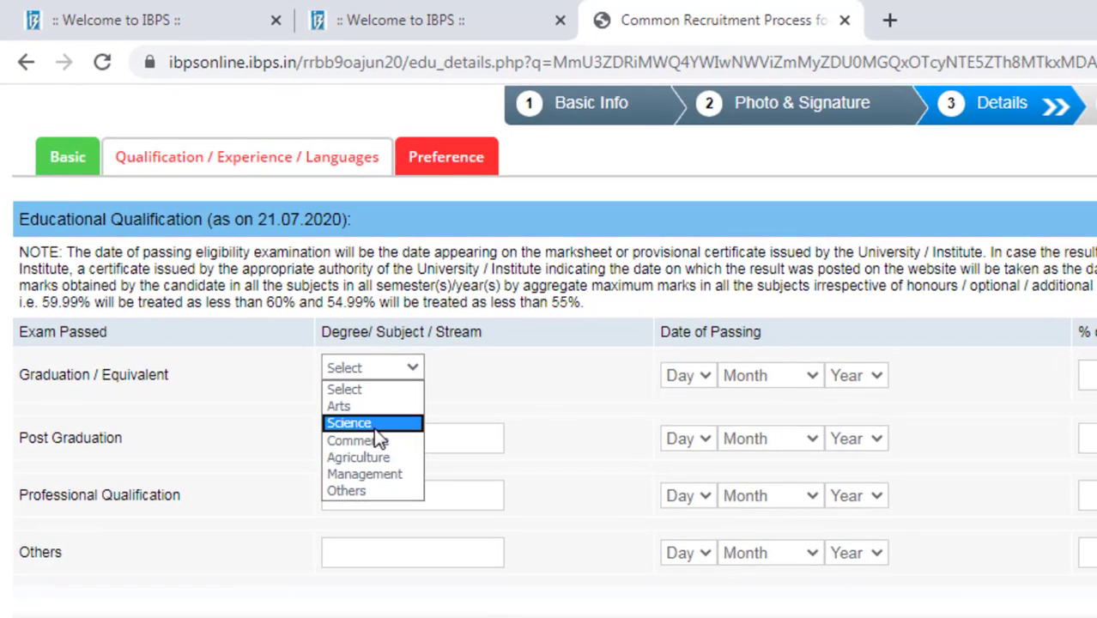
pyautogui.click(376, 426)
pyautogui.click(409, 369)
pyautogui.click(408, 371)
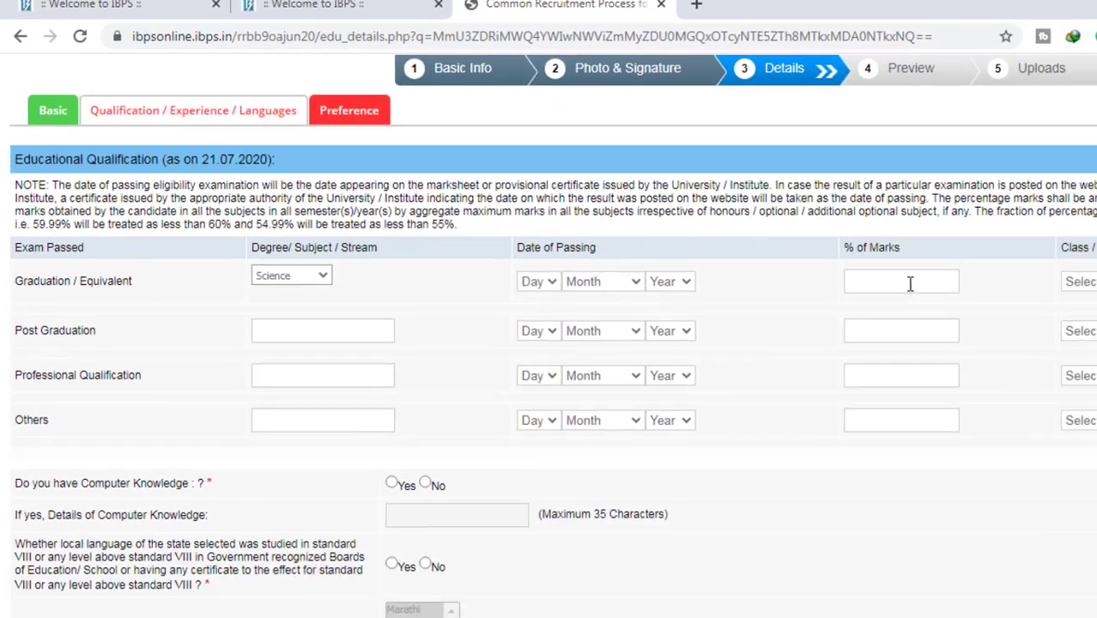
# Step: Check the Class / Grade options available for the Graduation / Equivalent row
pyautogui.click(1090, 375)
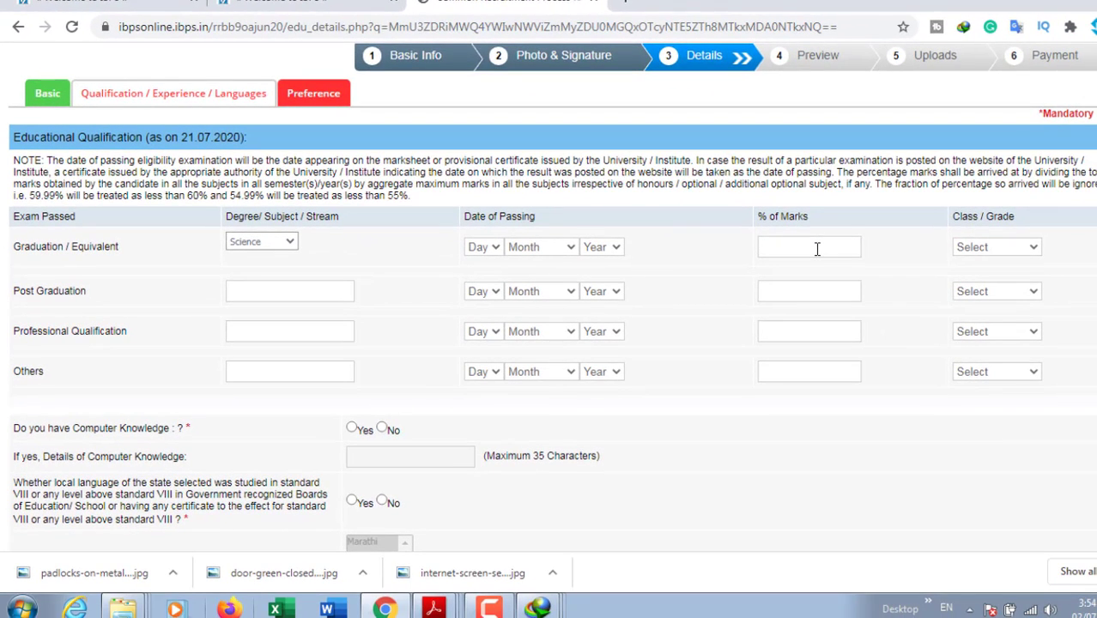
pyautogui.click(984, 249)
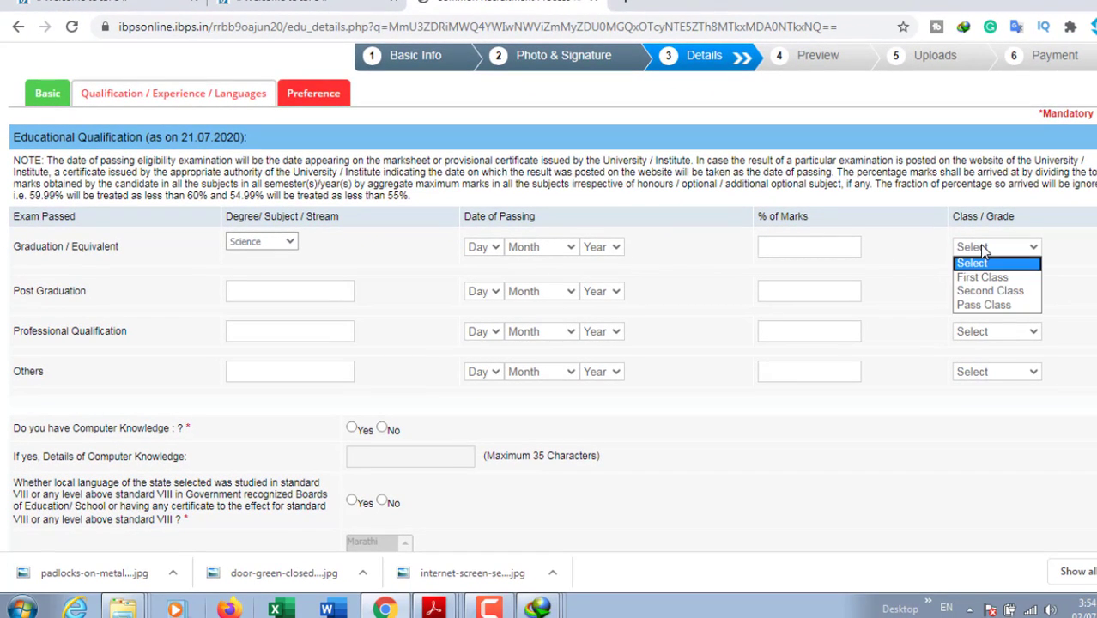
pyautogui.click(984, 249)
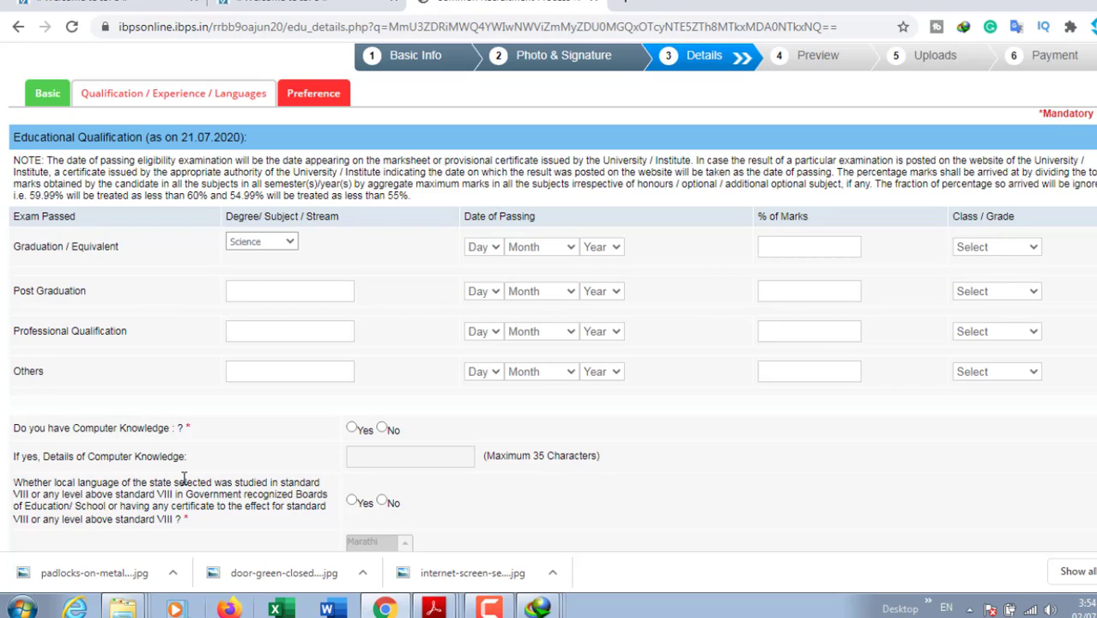
pyautogui.click(276, 336)
# Step: Answer Yes to computer knowledge with the details "MS OFFICE IT C", and Yes to having studied the state's local language
pyautogui.scroll(-4, 390, 394)
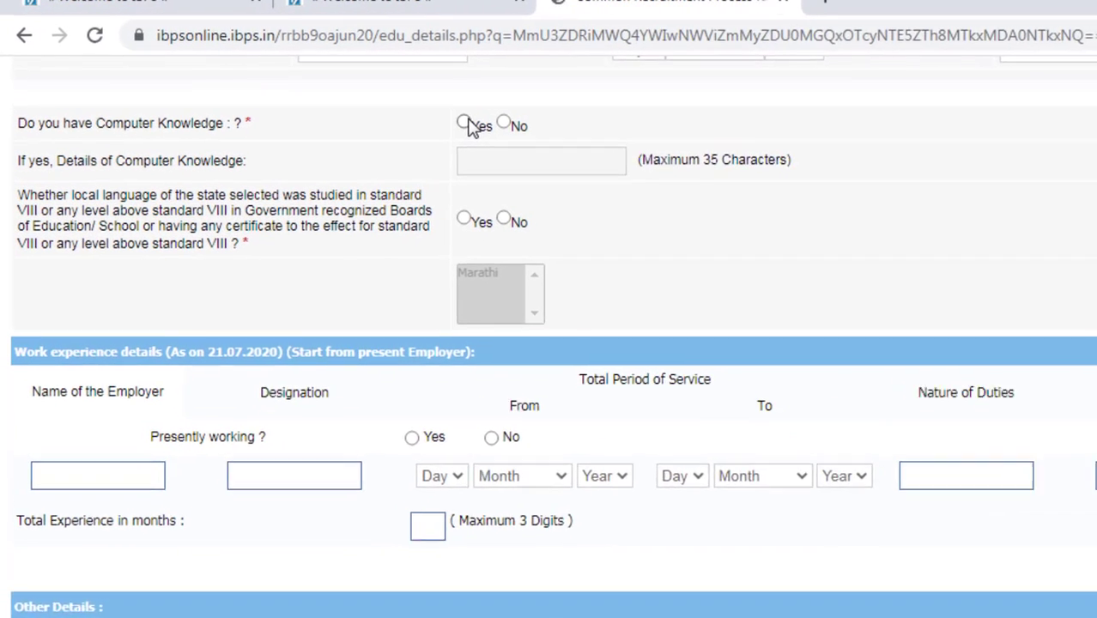
pyautogui.click(467, 125)
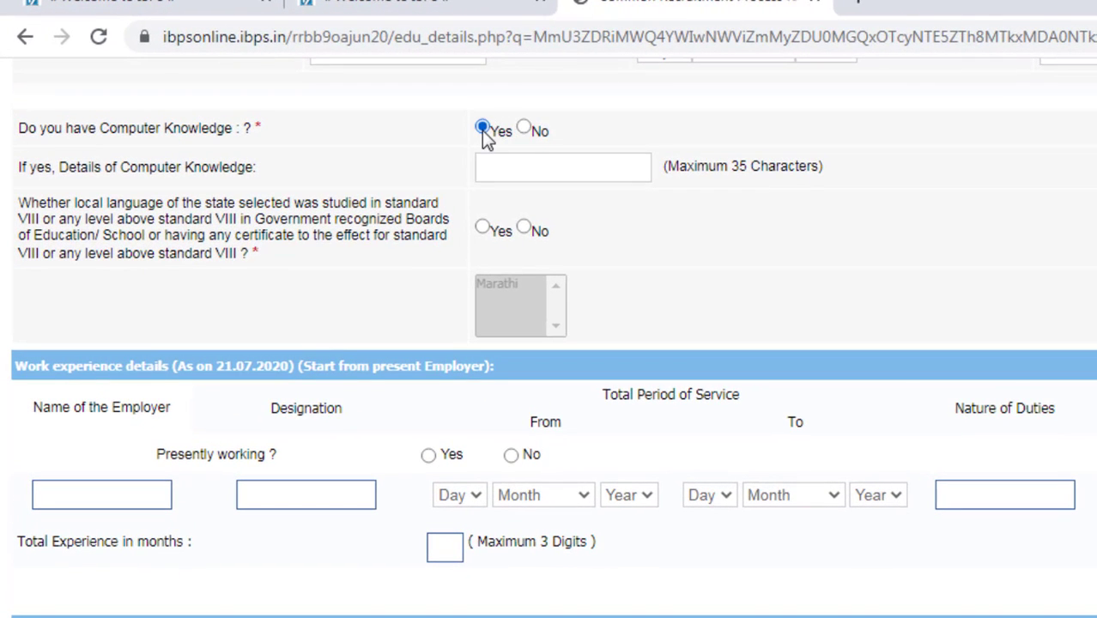
pyautogui.click(518, 164)
pyautogui.write('ms')
pyautogui.press('BackSpace')
pyautogui.press('BackSpace')
pyautogui.write('MS OFFICE IT C')
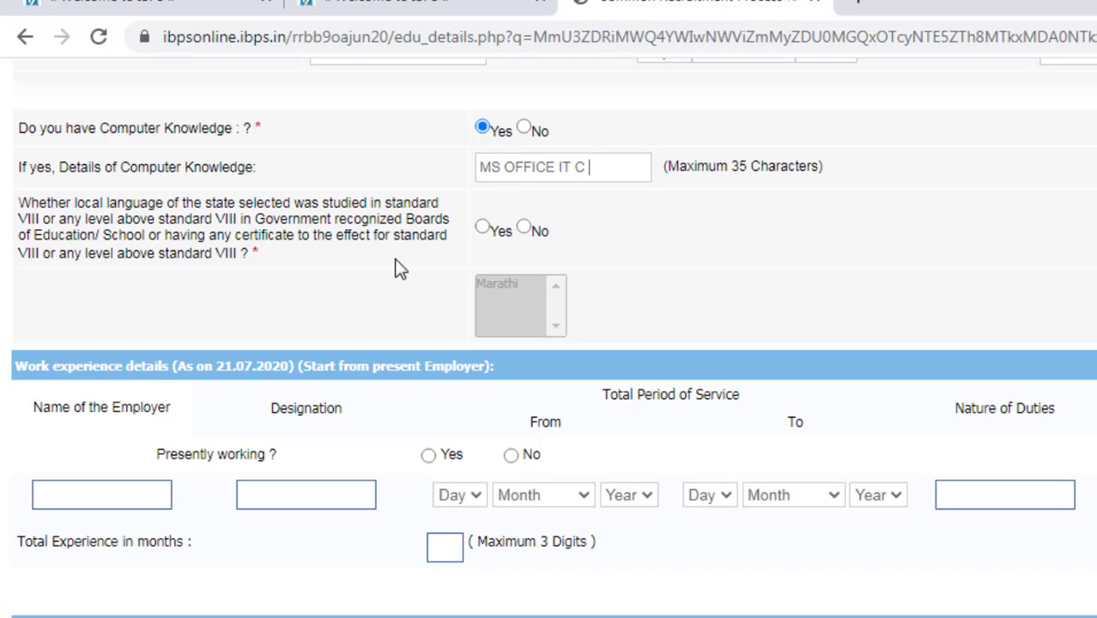
pyautogui.click(483, 229)
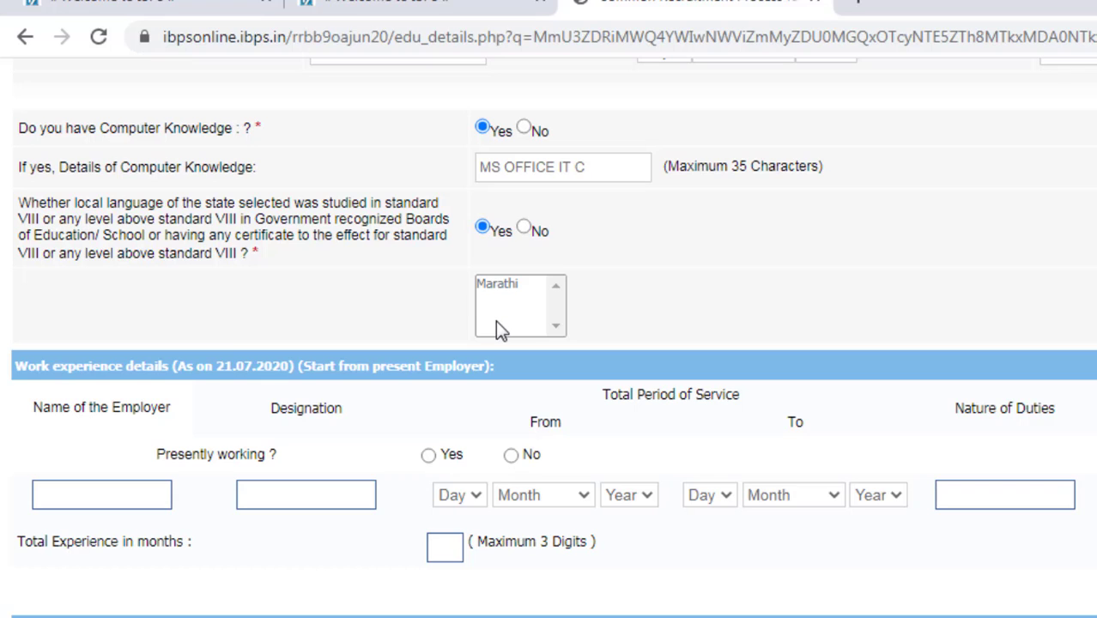
# Step: Check the centres offered for Pre-Exam Training under Other Details, and set the Pre-Exam Training answer to No
pyautogui.scroll(-2, 496, 320)
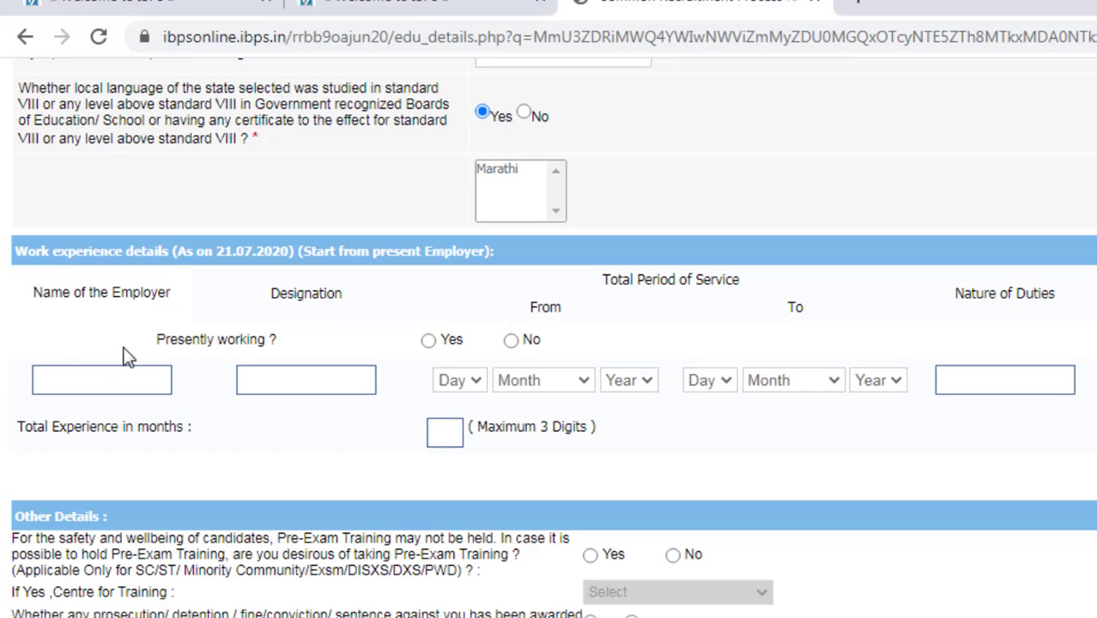
pyautogui.scroll(-2, 125, 352)
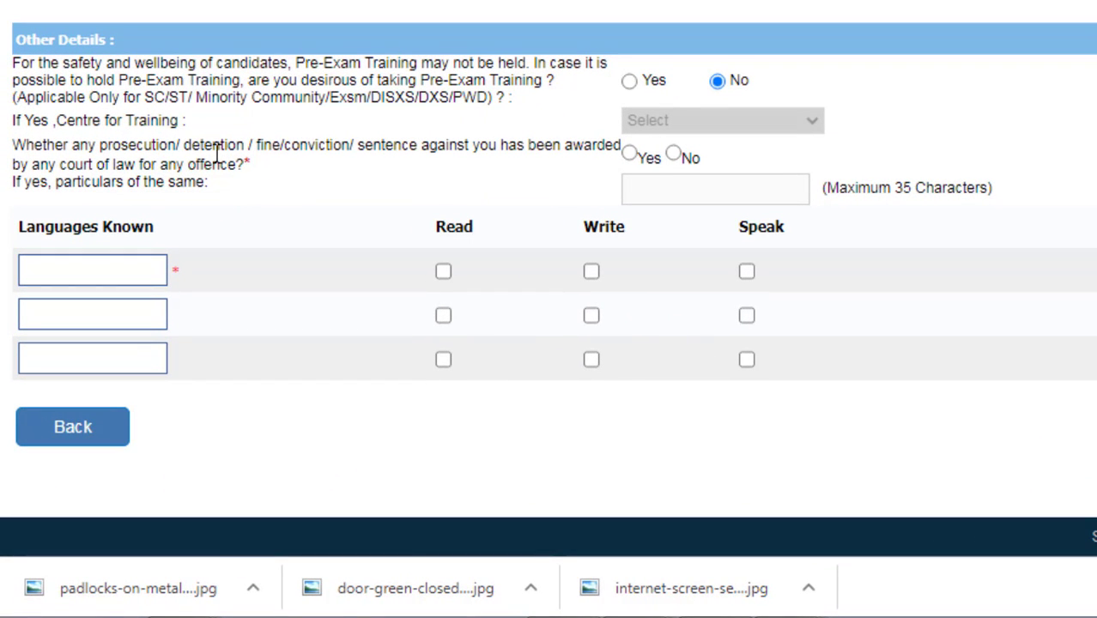
pyautogui.click(631, 82)
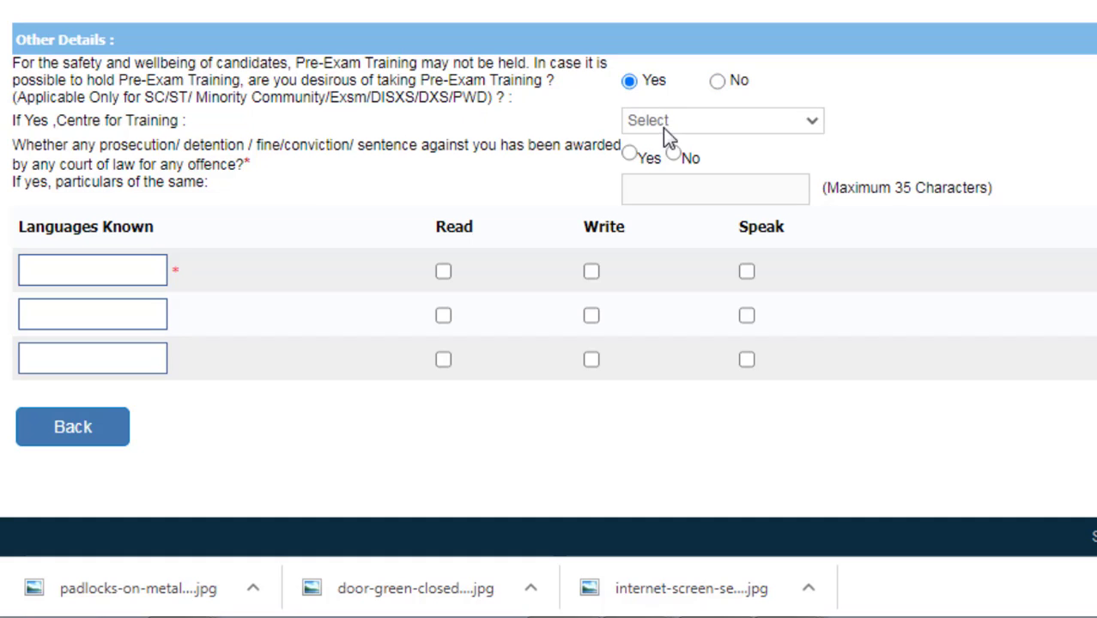
pyautogui.click(668, 125)
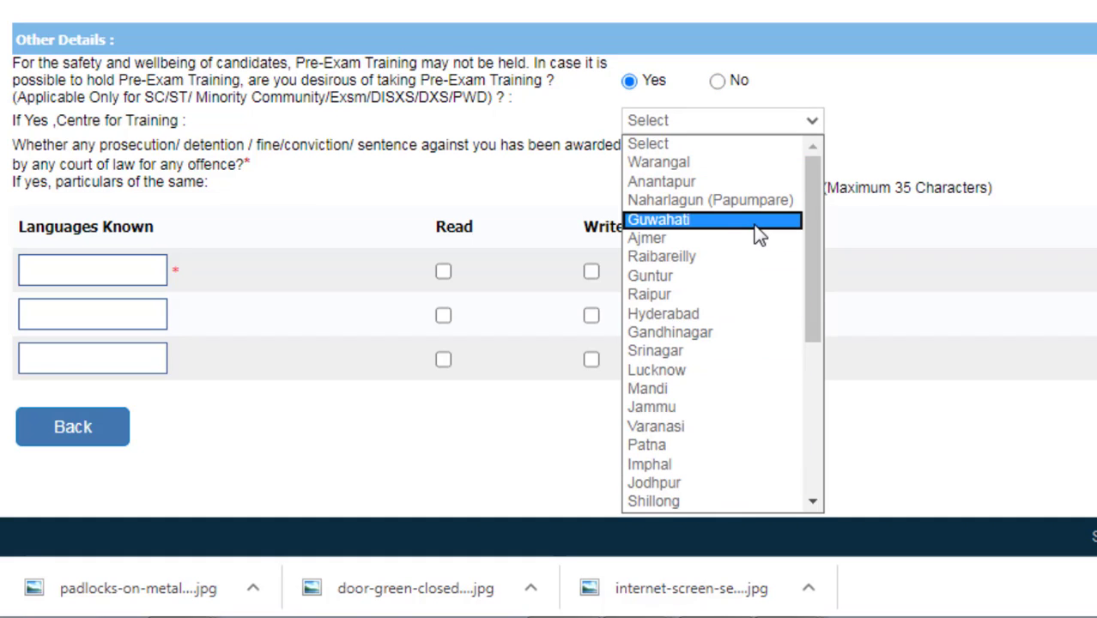
pyautogui.click(674, 137)
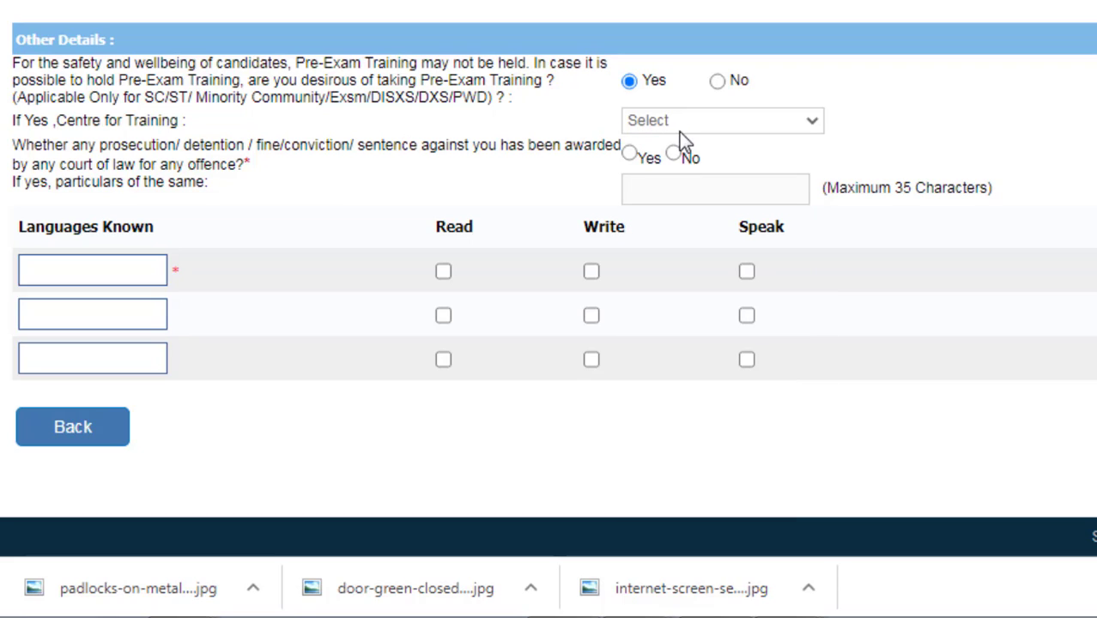
pyautogui.click(717, 81)
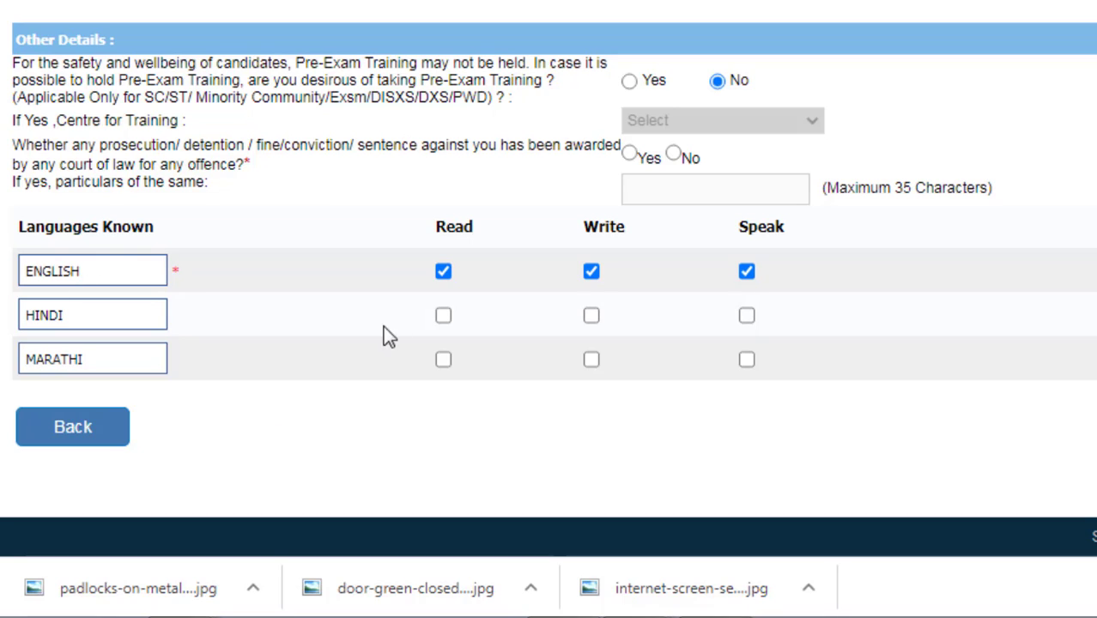
# Step: Mark Read, Write and Speak for Hindi and Marathi in the Languages Known table
pyautogui.click(444, 316)
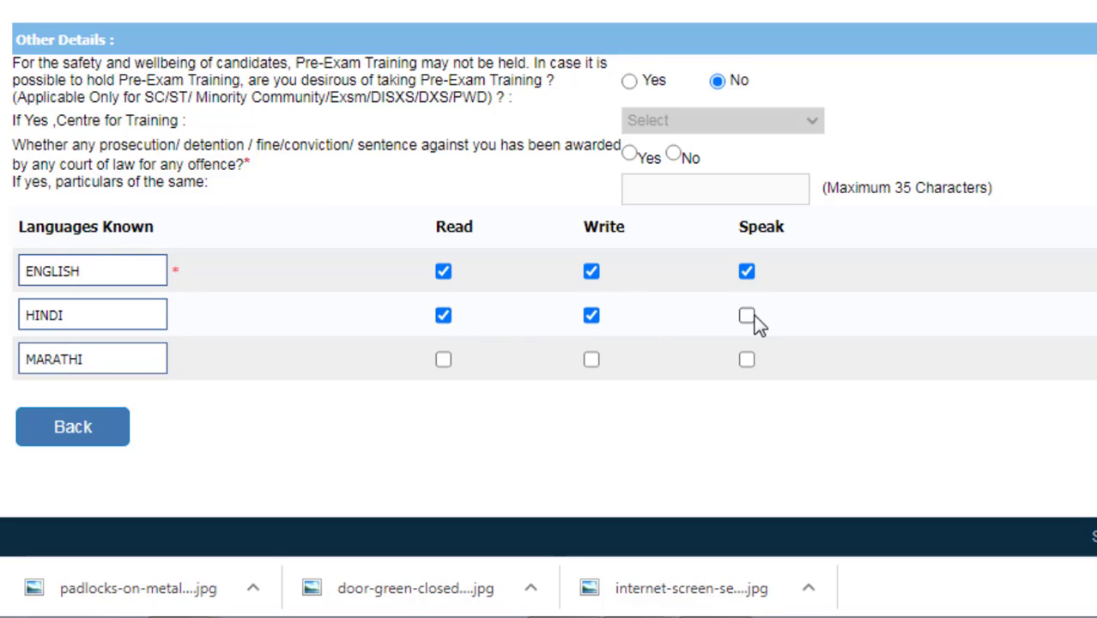
pyautogui.click(443, 360)
pyautogui.click(592, 360)
pyautogui.click(747, 360)
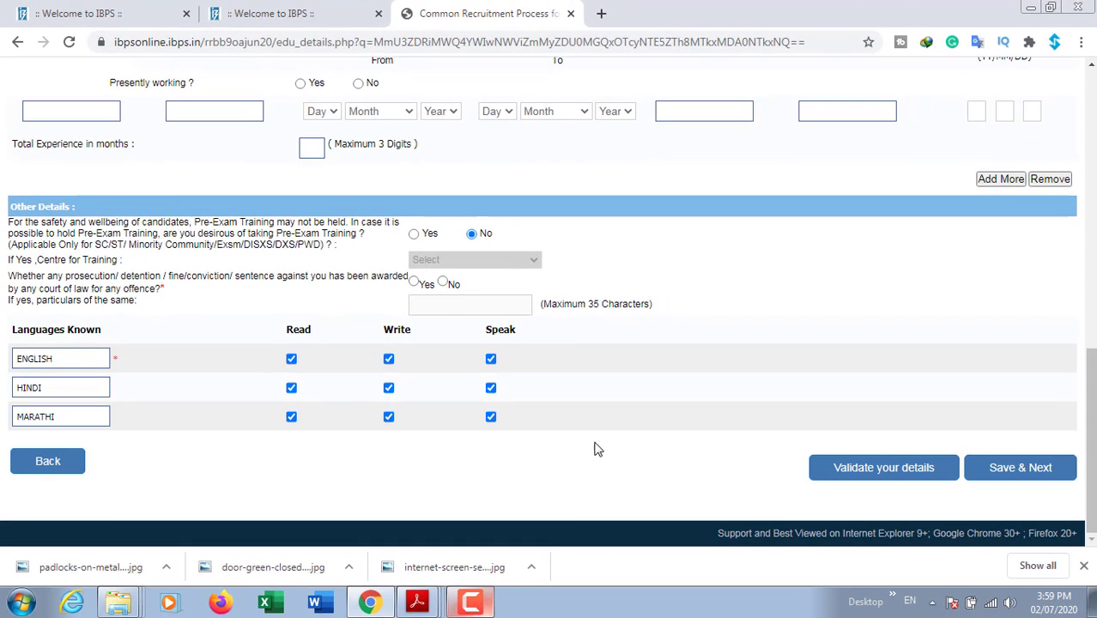
# Step: Validate the qualification details and answer No to the question about prosecution, detention, fine or conviction
pyautogui.click(910, 479)
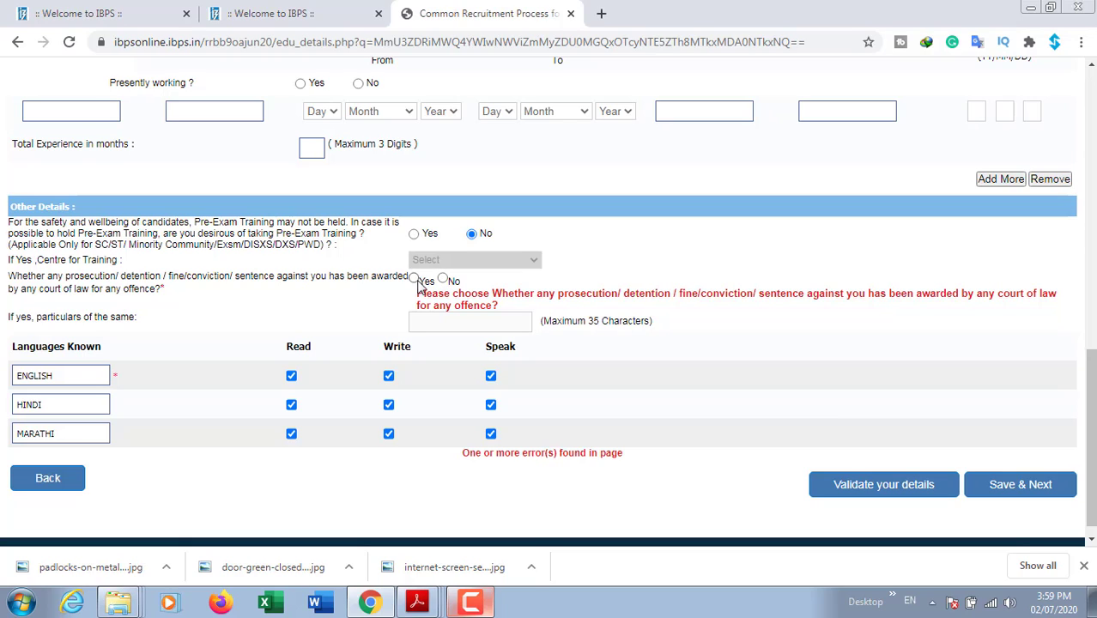
pyautogui.click(443, 281)
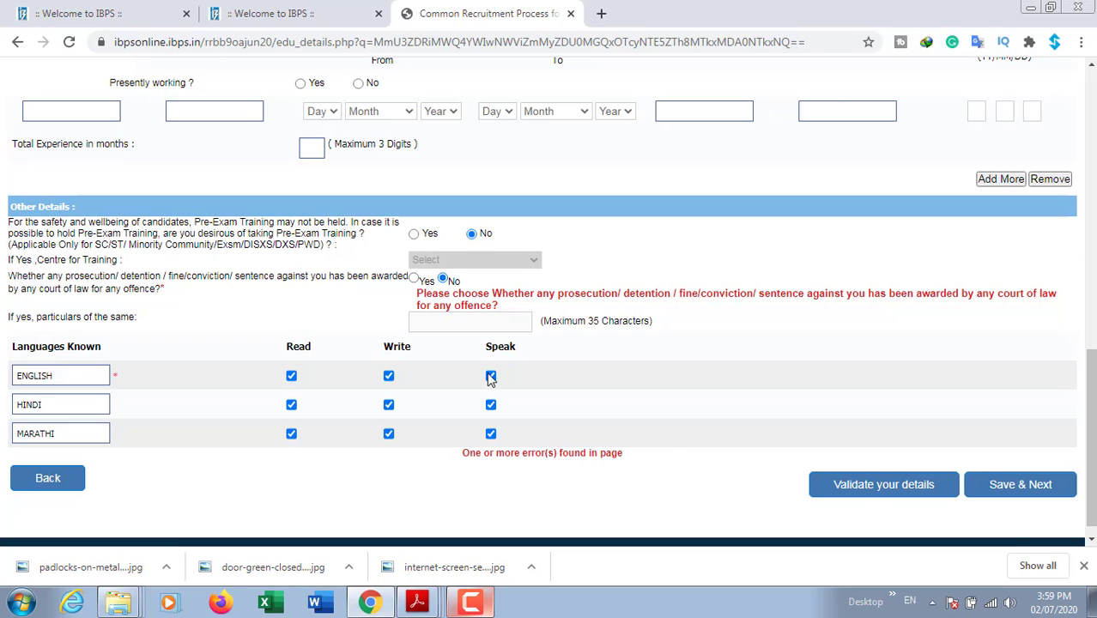
# Step: Validate the corrected qualification, experience and language details and save them to continue to the Preference section
pyautogui.click(878, 494)
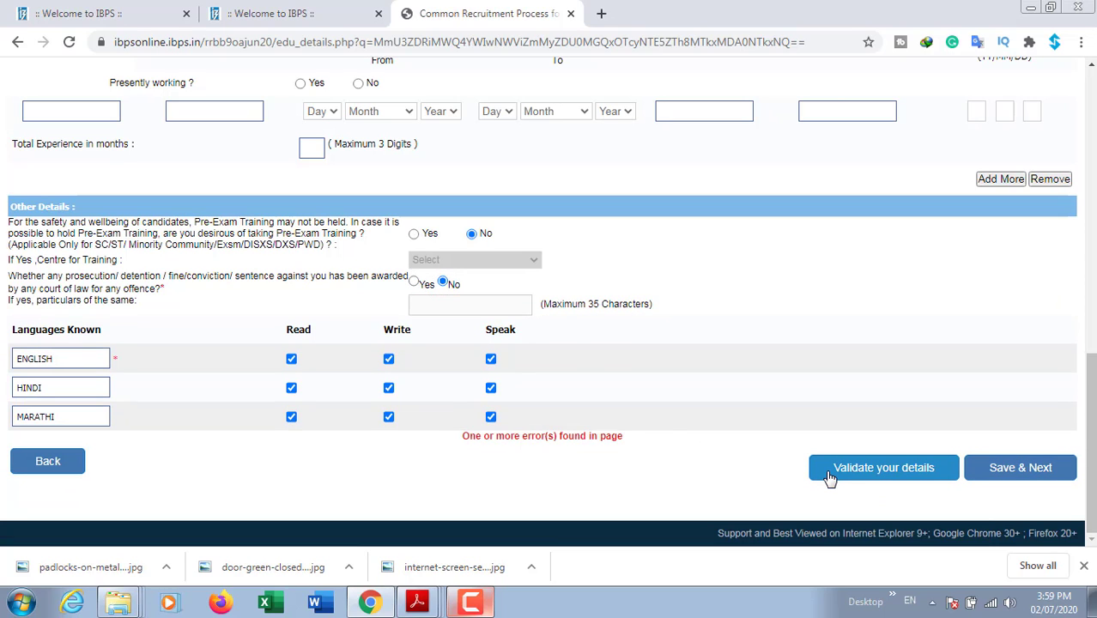
pyautogui.click(829, 479)
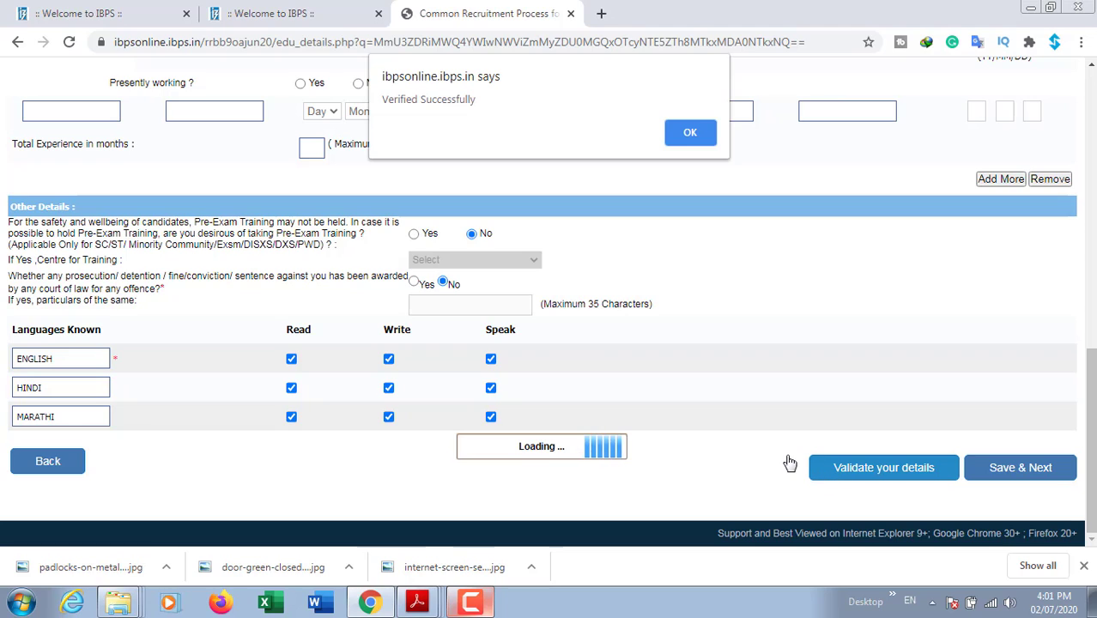
pyautogui.click(692, 137)
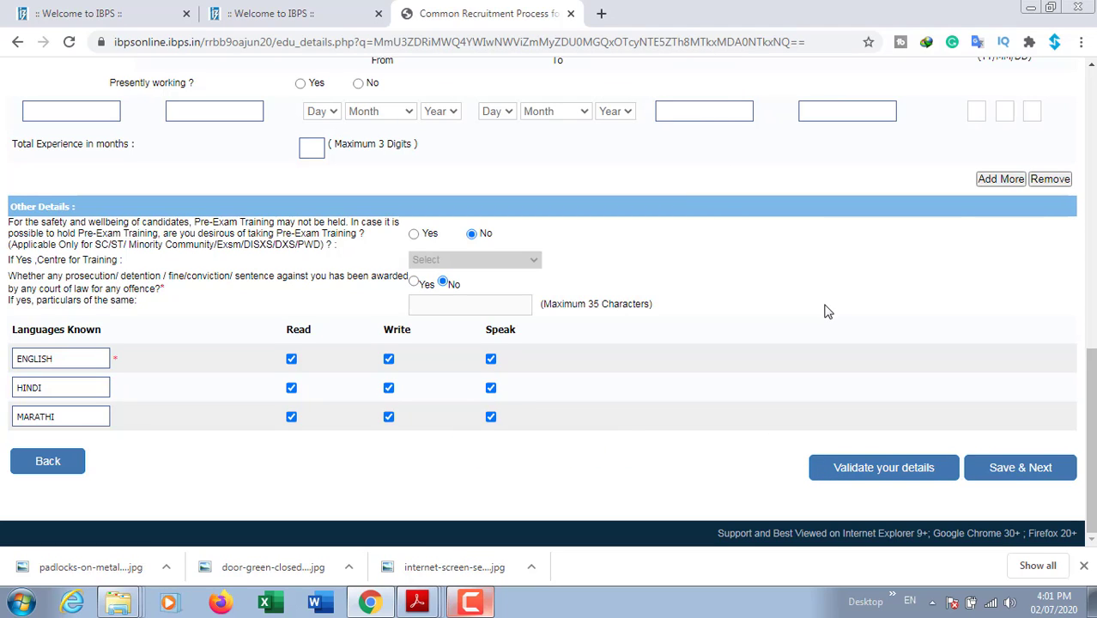
pyautogui.click(1023, 472)
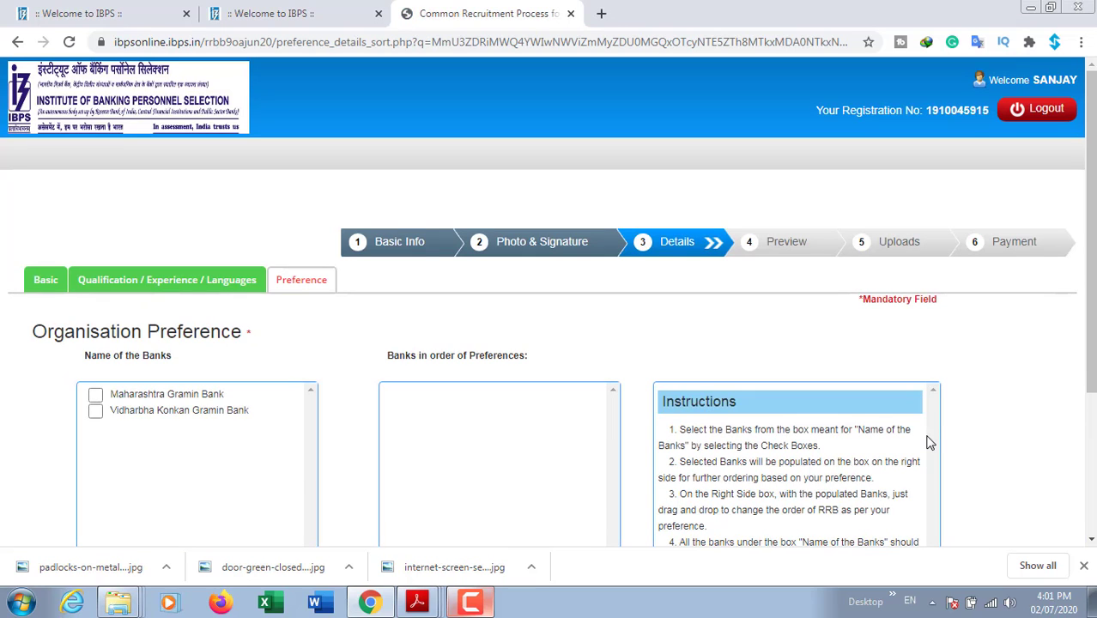
# Step: Switch to AdvtCRPRRB_IX.pdf in Adobe Acrobat Reader and examine the Participating RRBs table with head offices, states and local languages
pyautogui.scroll(-2, 930, 442)
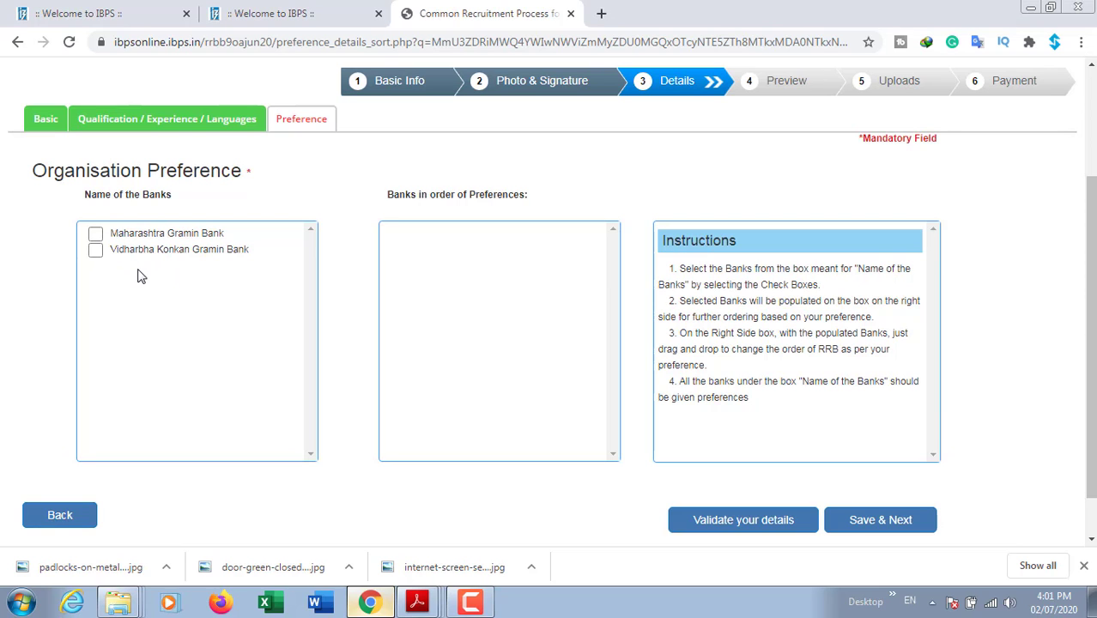
pyautogui.rightClick(417, 601)
pyautogui.click(414, 460)
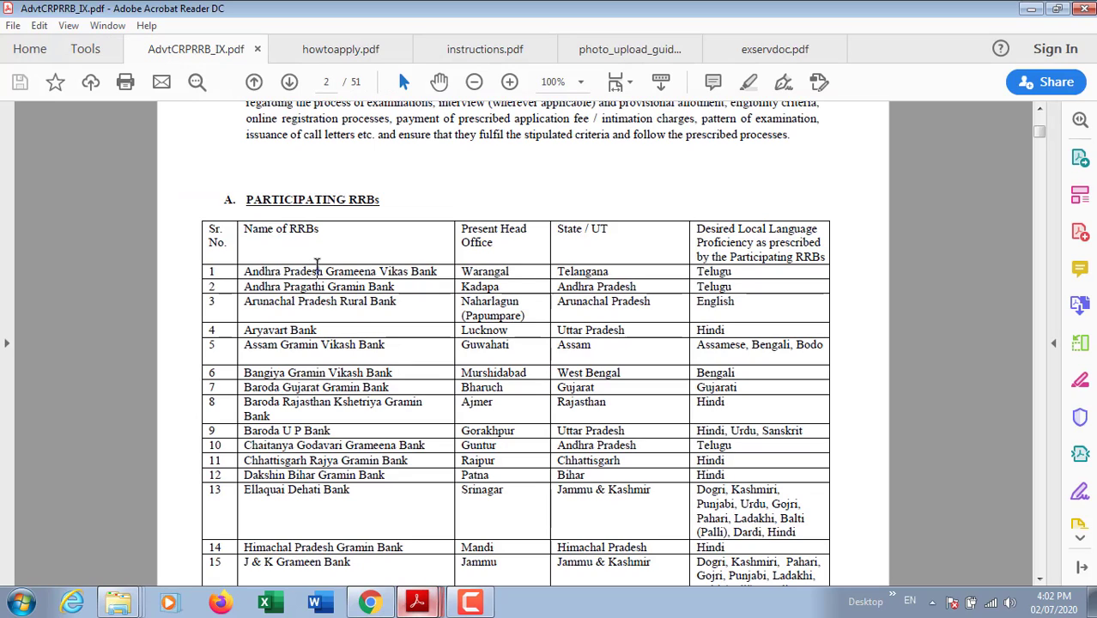
pyautogui.scroll(-1, 331, 274)
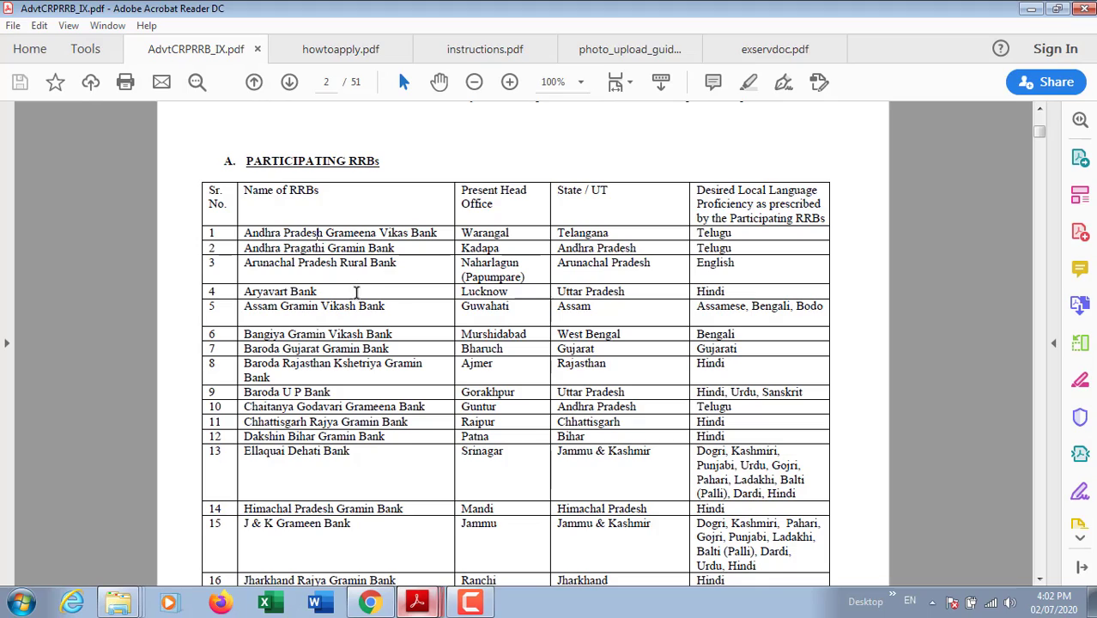
pyautogui.scroll(-15, 374, 315)
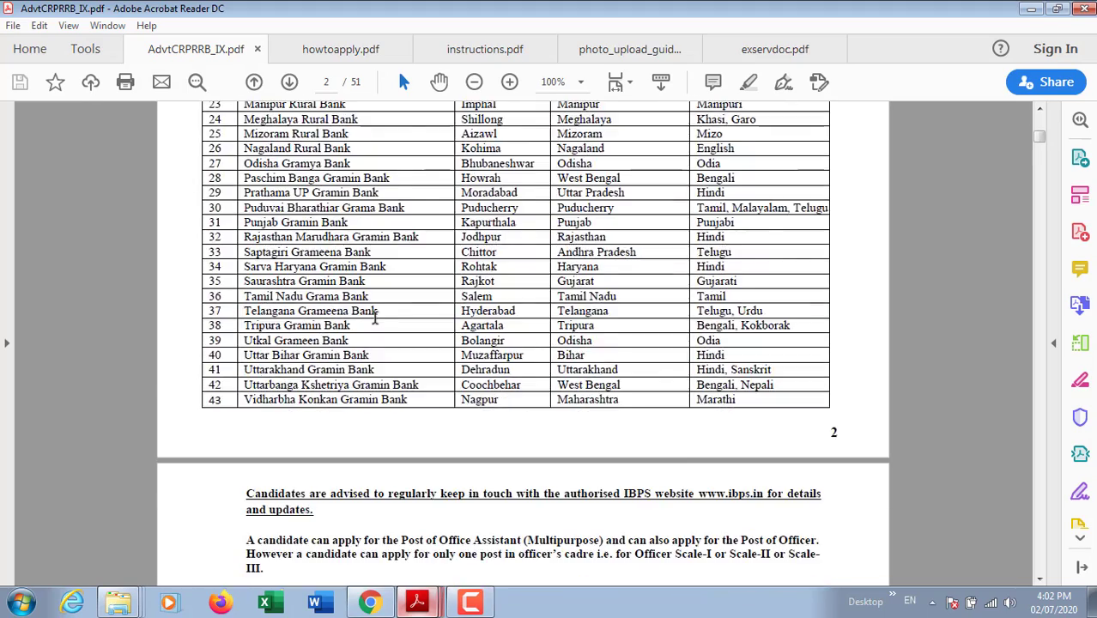
pyautogui.scroll(-5, 375, 317)
pyautogui.scroll(8, 375, 318)
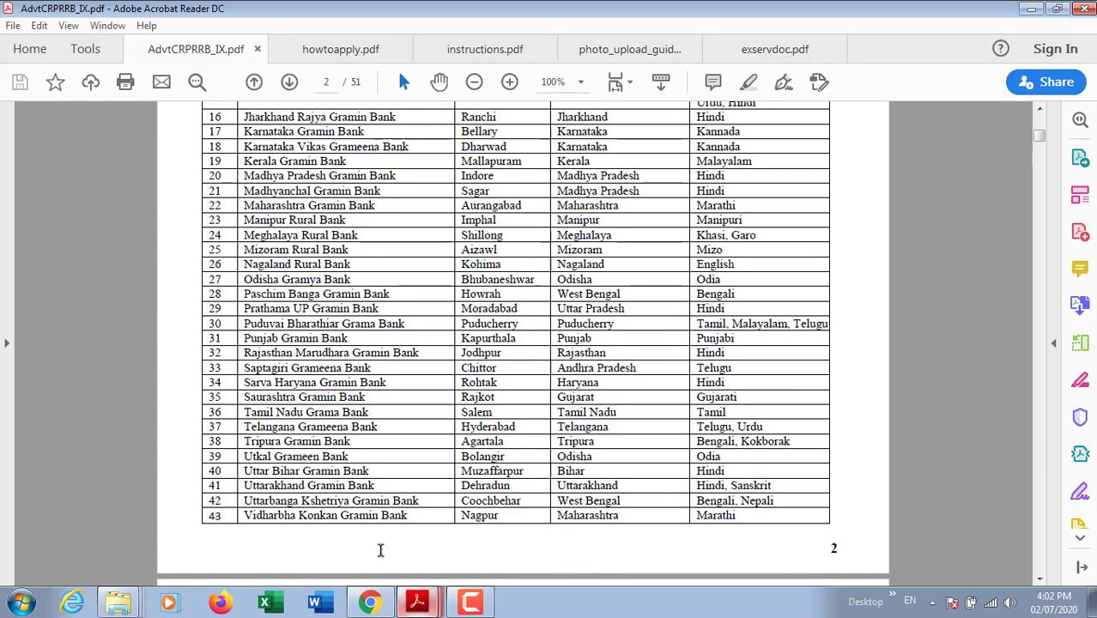
# Step: Return to the application form in Chrome and select Maharashtra Gramin Bank first and Vidharbha Konkan Gramin Bank second as organisation preferences
pyautogui.click(377, 593)
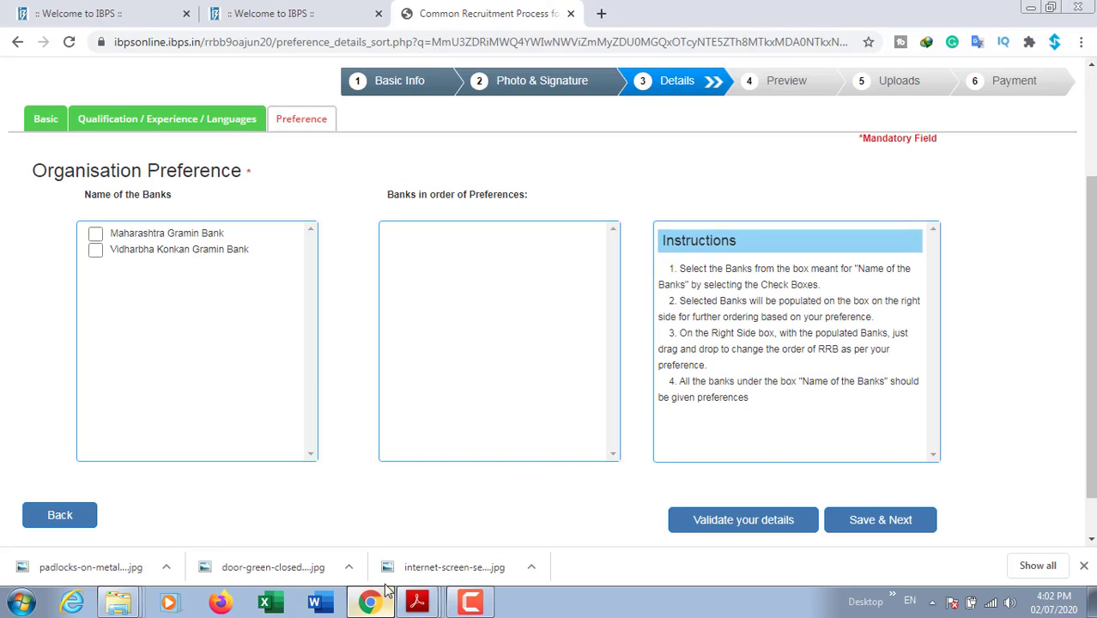
pyautogui.click(95, 234)
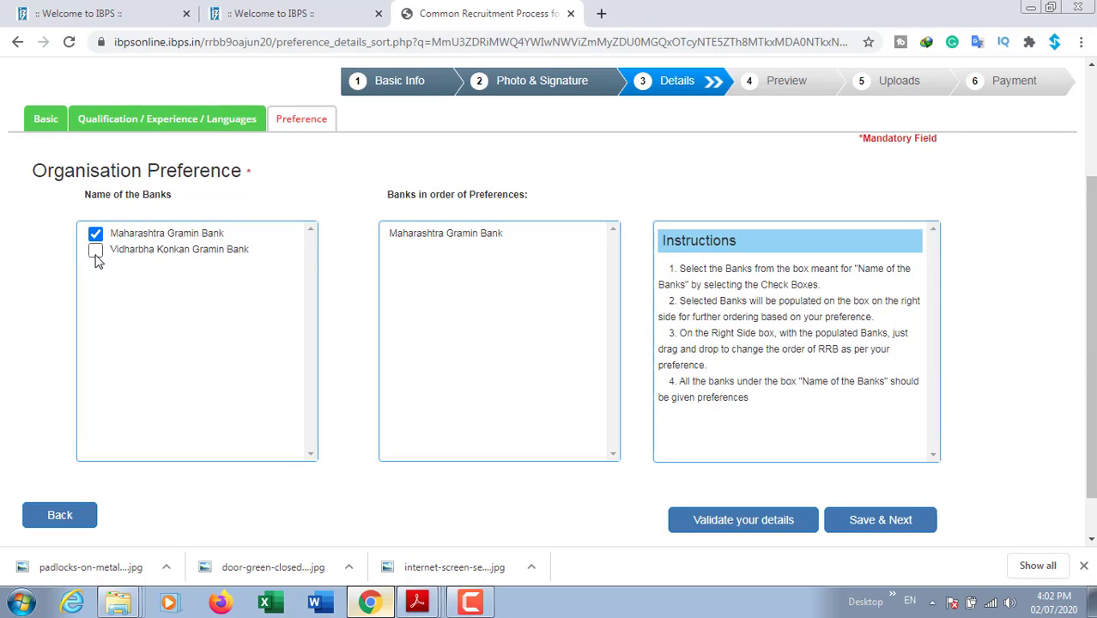
pyautogui.click(95, 249)
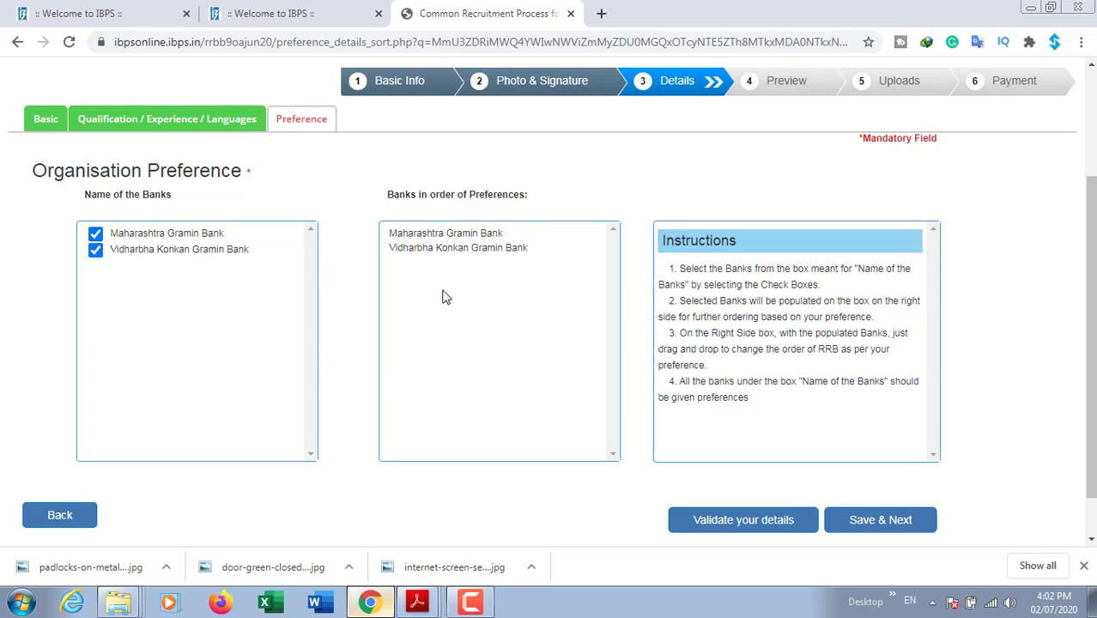
# Step: Validate the organisation preferences and save them to continue to the registration preview
pyautogui.click(752, 536)
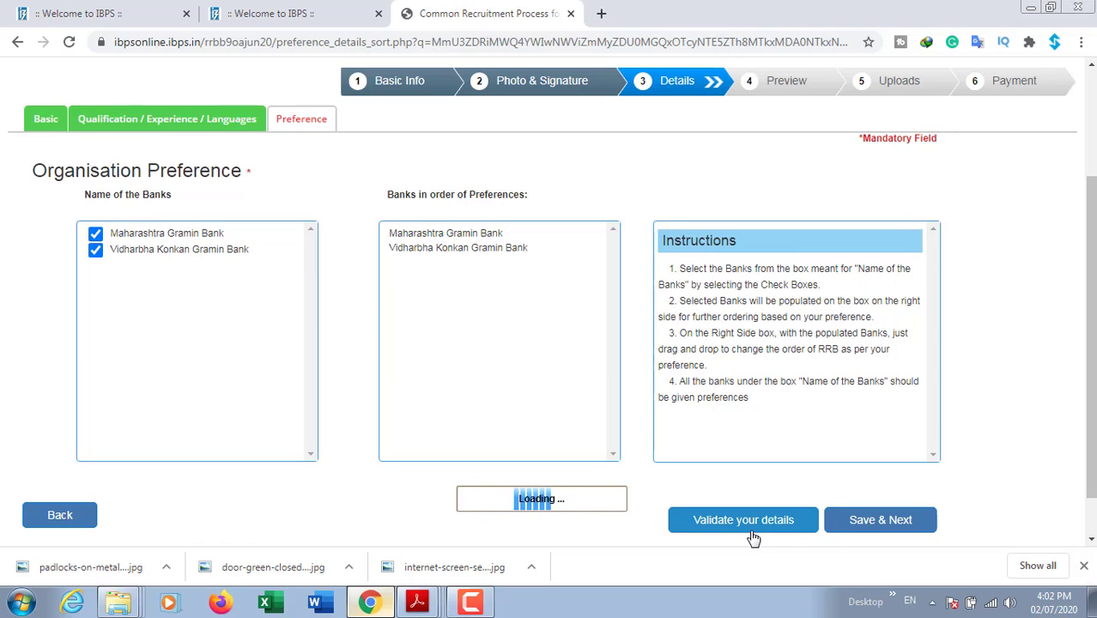
pyautogui.click(698, 135)
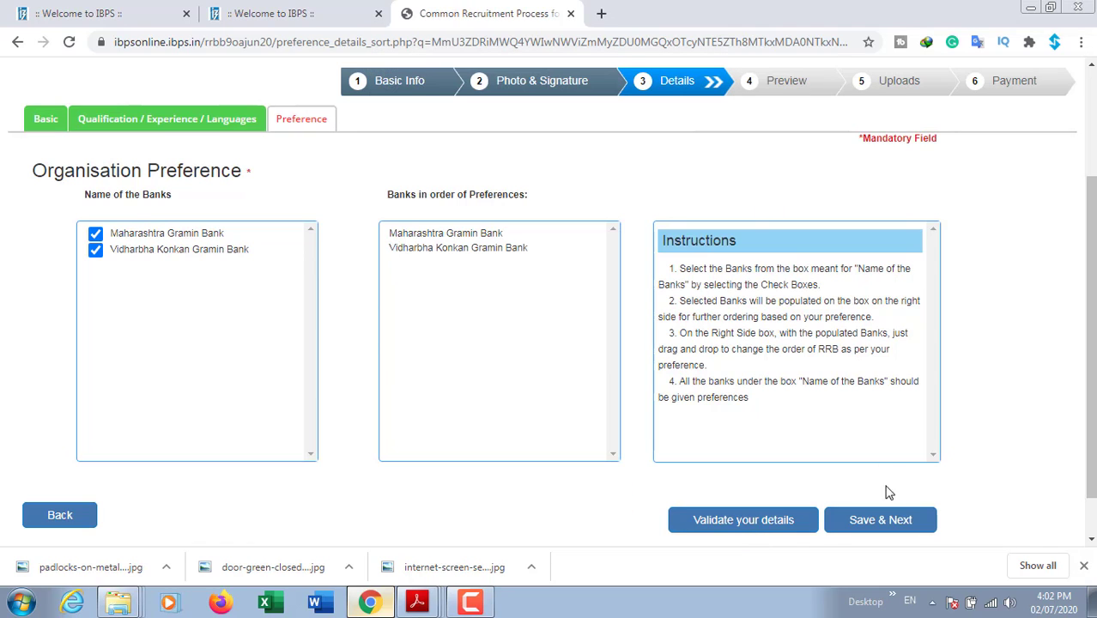
pyautogui.click(889, 526)
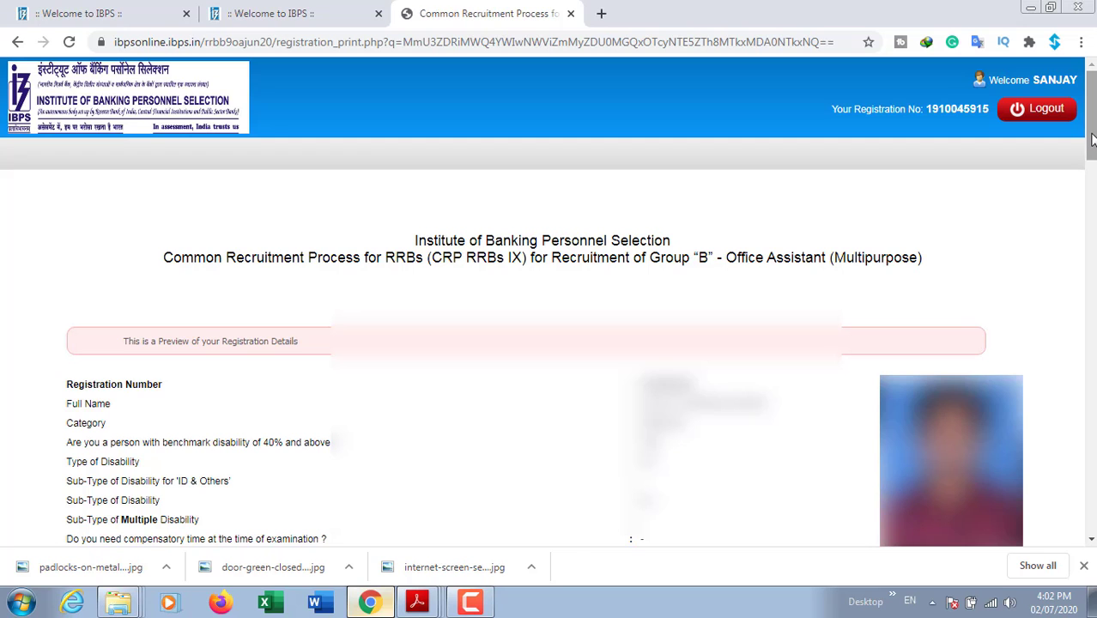
# Step: Agree to the declaration at the end of the registration preview and confirm the applicant's signature
pyautogui.moveTo(1092, 141); pyautogui.dragTo(1092, 514)
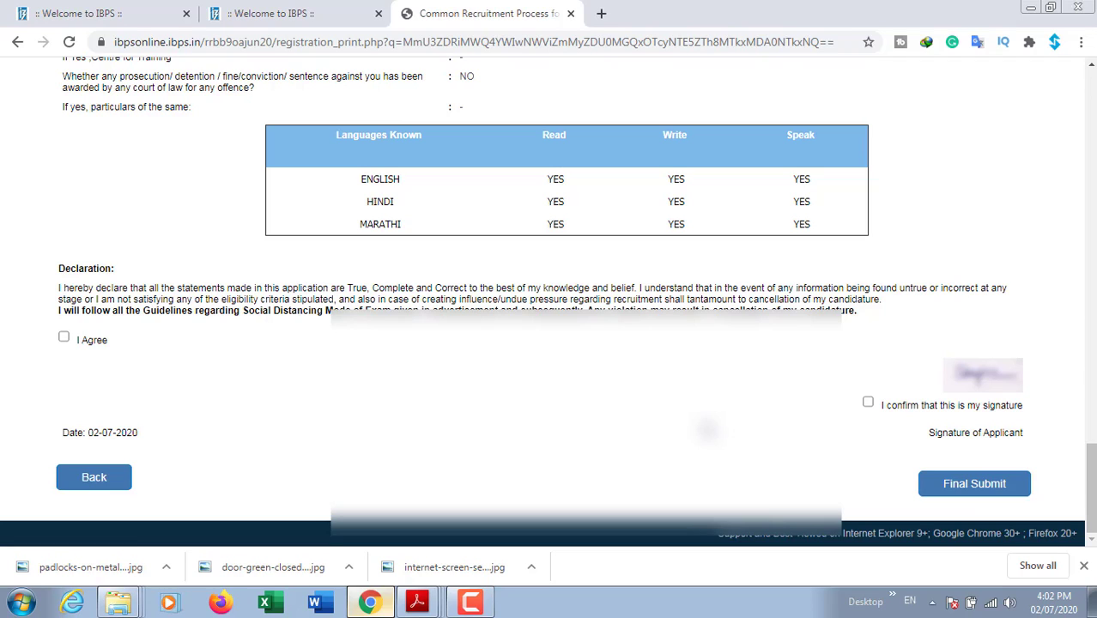
pyautogui.click(64, 340)
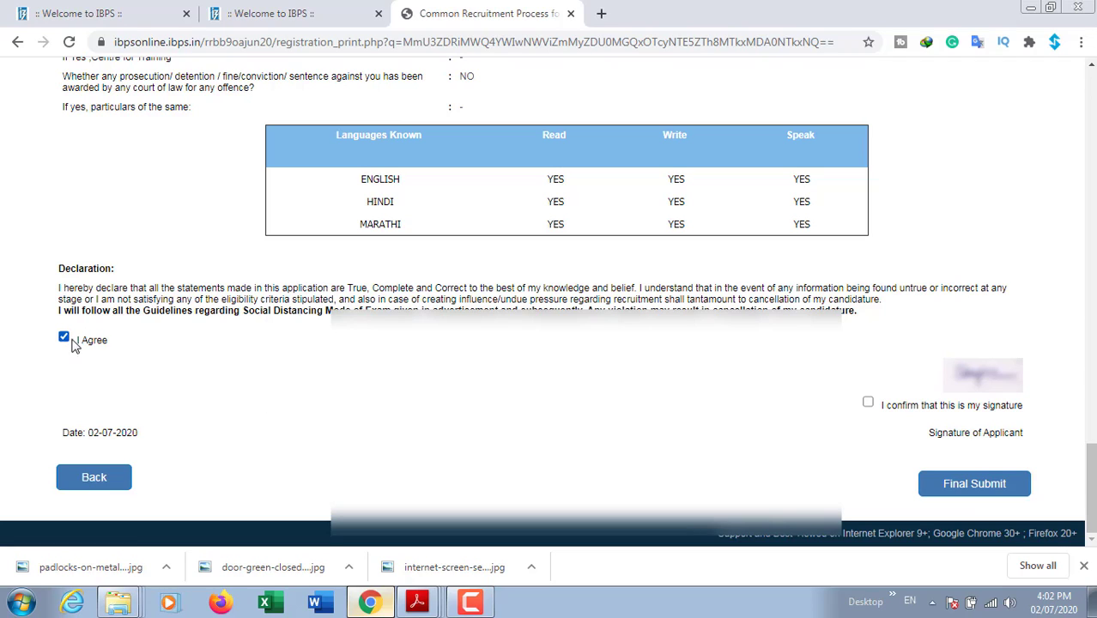
pyautogui.click(869, 404)
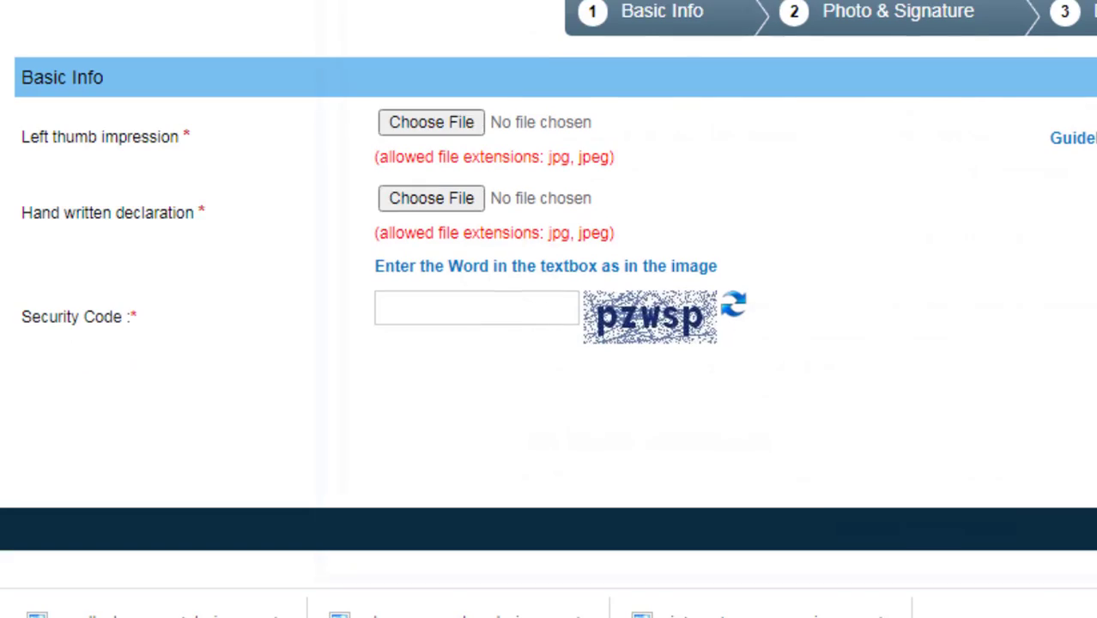
# Step: Open the document upload guidelines and examine the left thumb impression and hand-written declaration requirements for file type, dimensions and size
pyautogui.click(1073, 175)
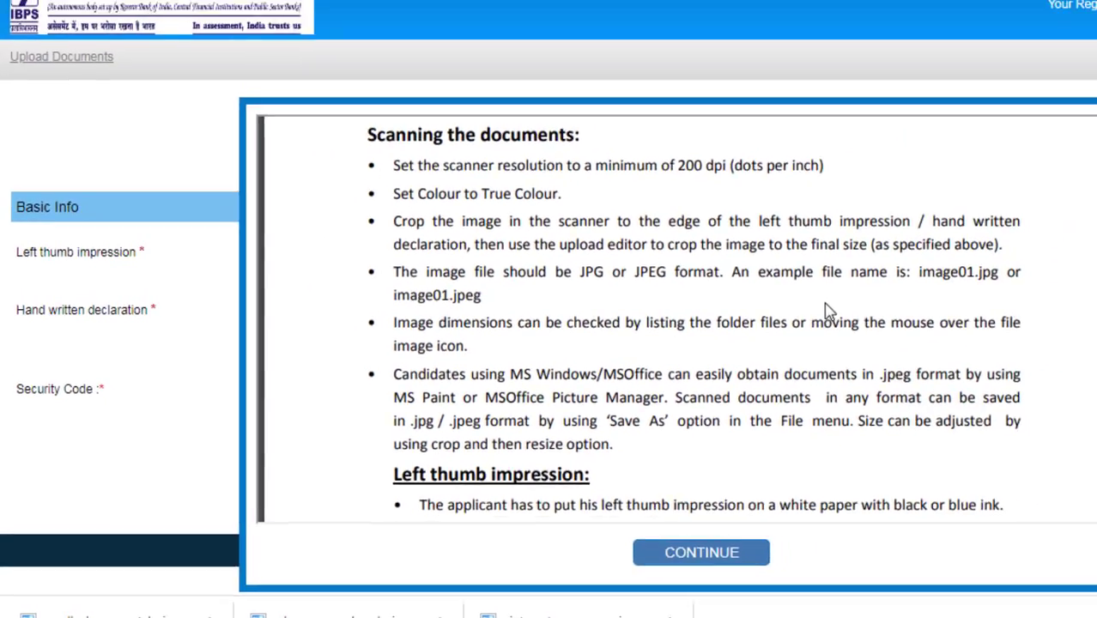
pyautogui.scroll(-4, 827, 311)
pyautogui.scroll(1, 826, 311)
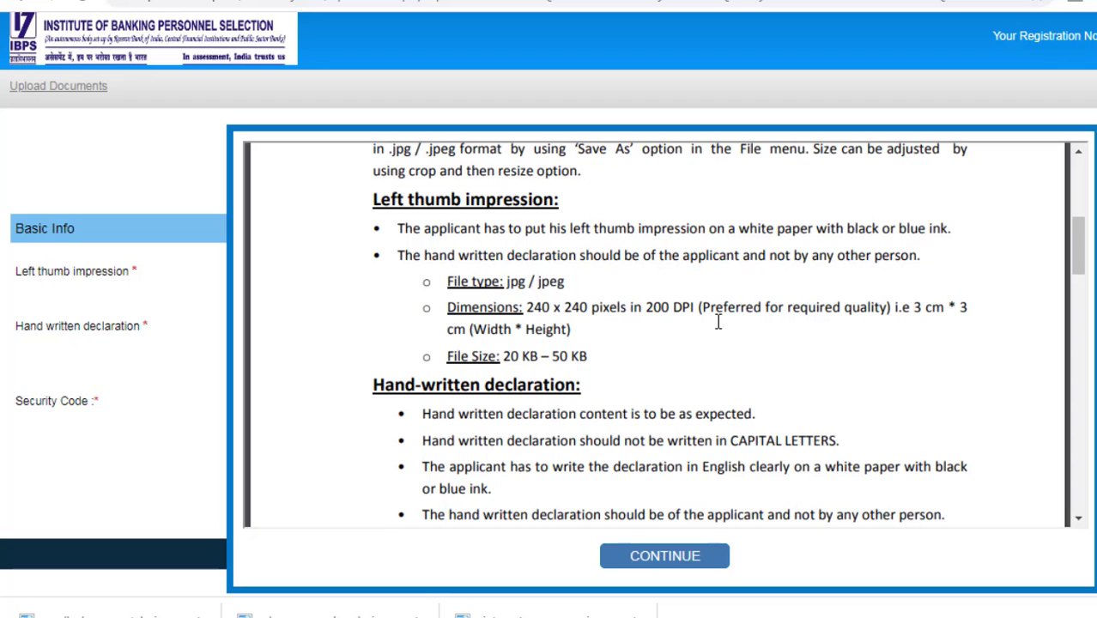
pyautogui.moveTo(963, 342)
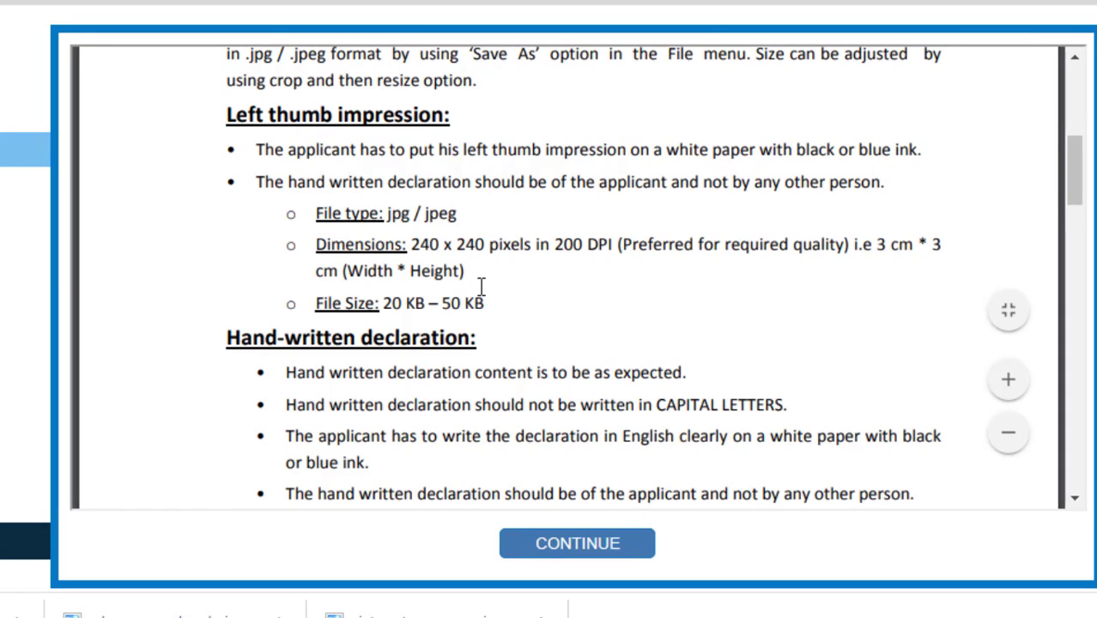
pyautogui.scroll(-3, 483, 288)
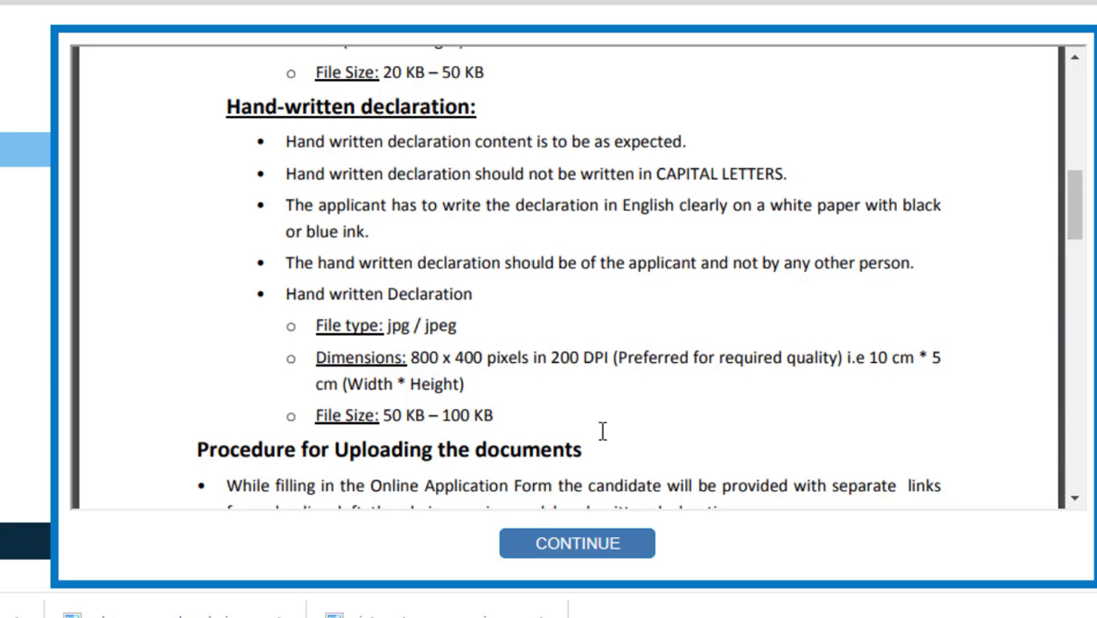
pyautogui.scroll(-3, 601, 432)
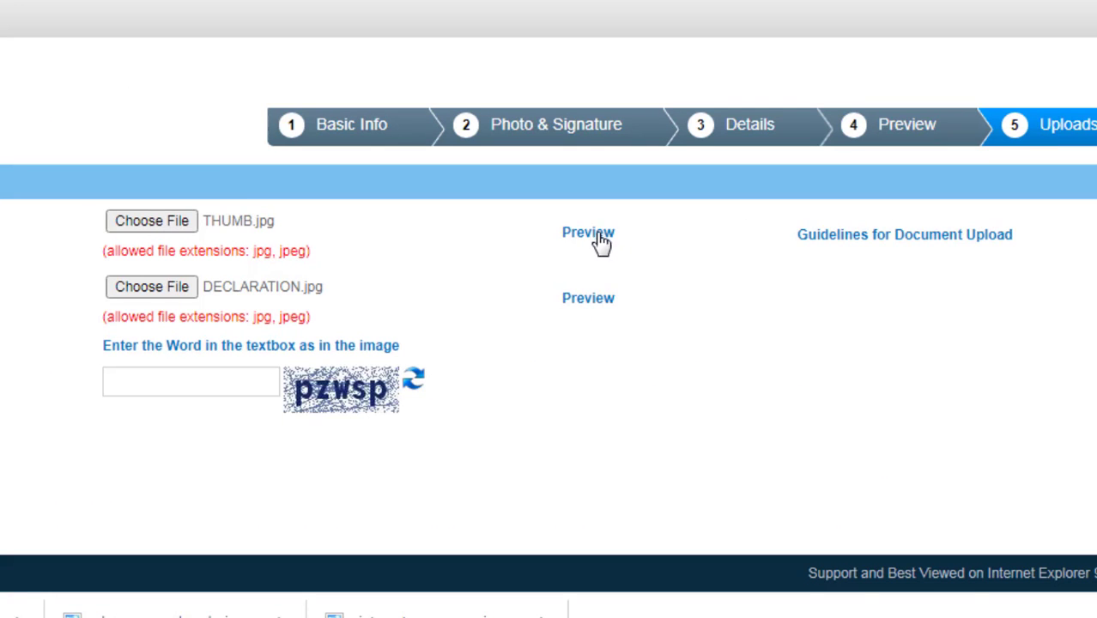
# Step: Preview the chosen THUMB.jpg left thumb impression and accept it for processing
pyautogui.click(604, 243)
pyautogui.scroll(-2, 808, 404)
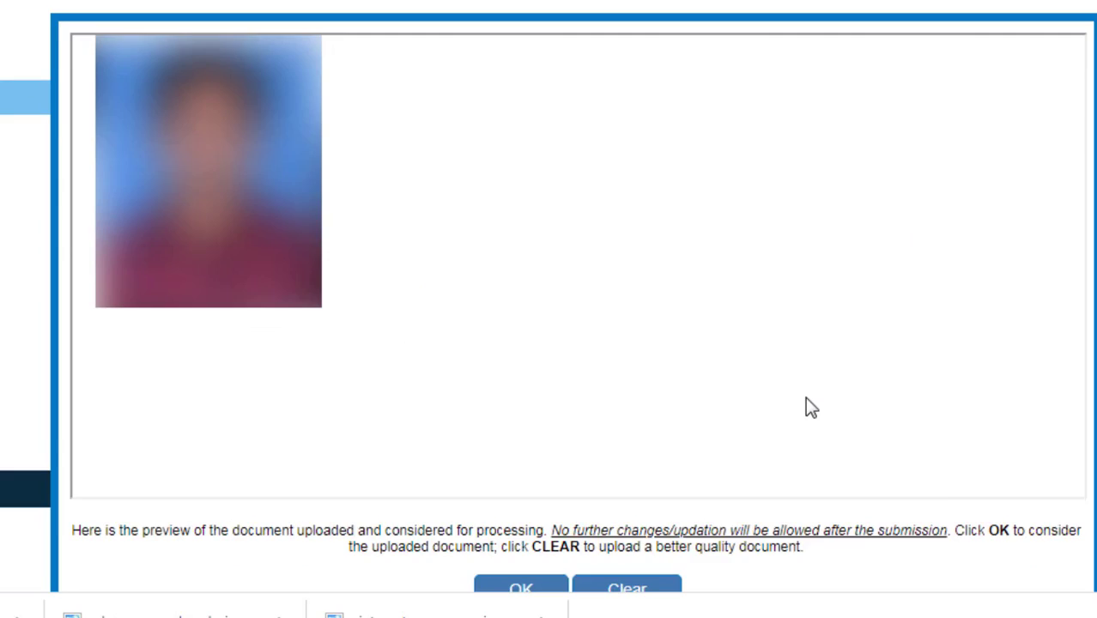
pyautogui.click(541, 547)
pyautogui.scroll(2, 449, 336)
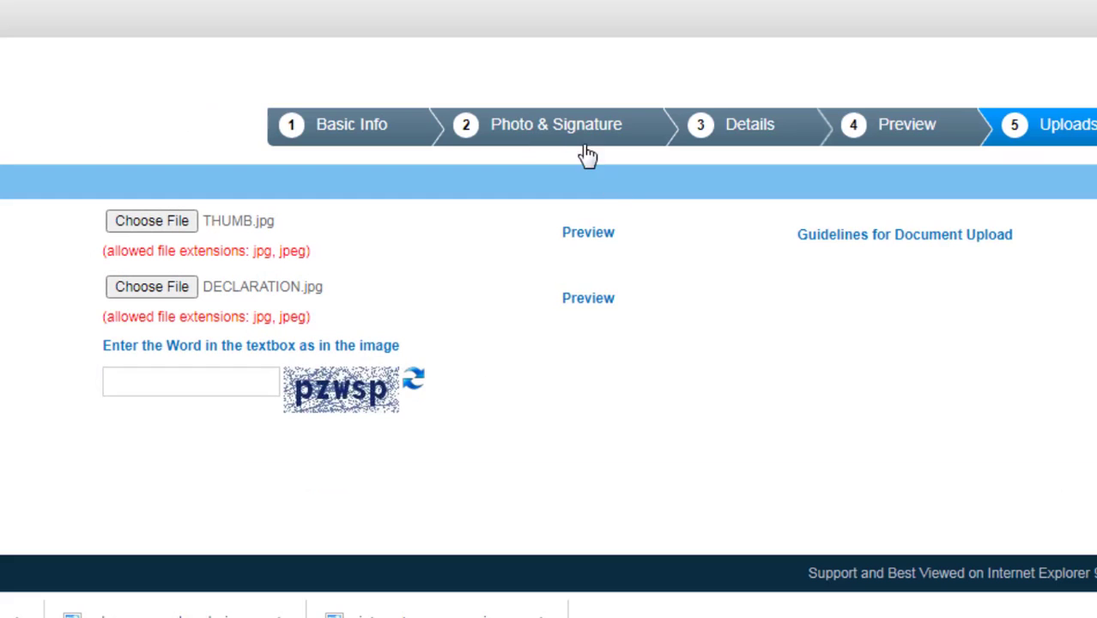
# Step: Refresh the captcha image, enter its security code, and submit and confirm the document uploads
pyautogui.click(417, 384)
pyautogui.click(139, 381)
pyautogui.write('D')
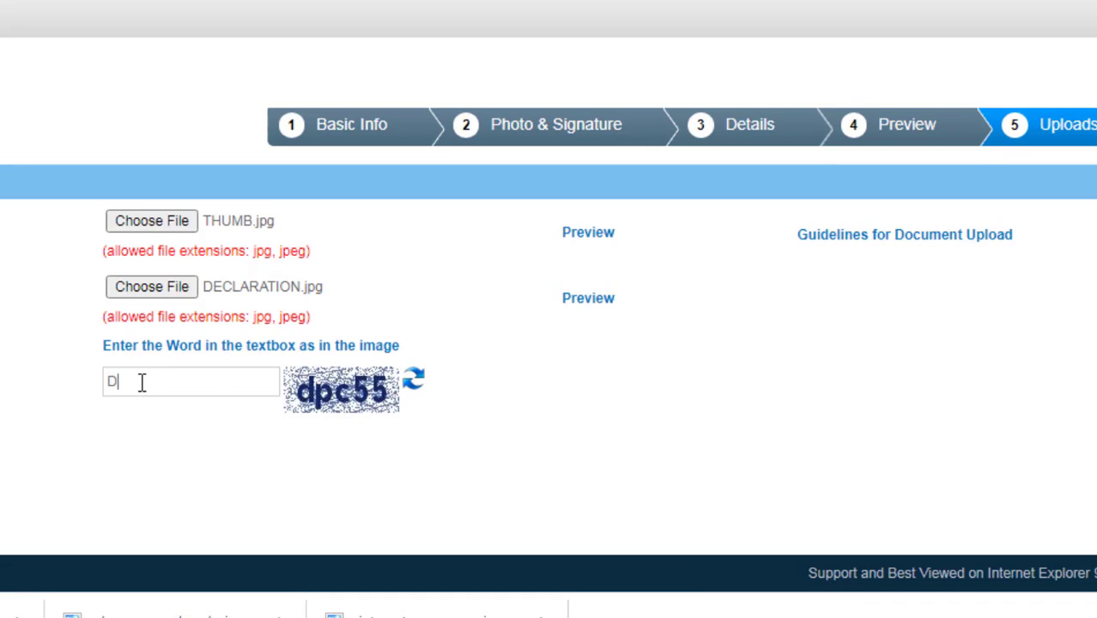
pyautogui.press('BackSpace')
pyautogui.write('dpc55')
pyautogui.press('Return')
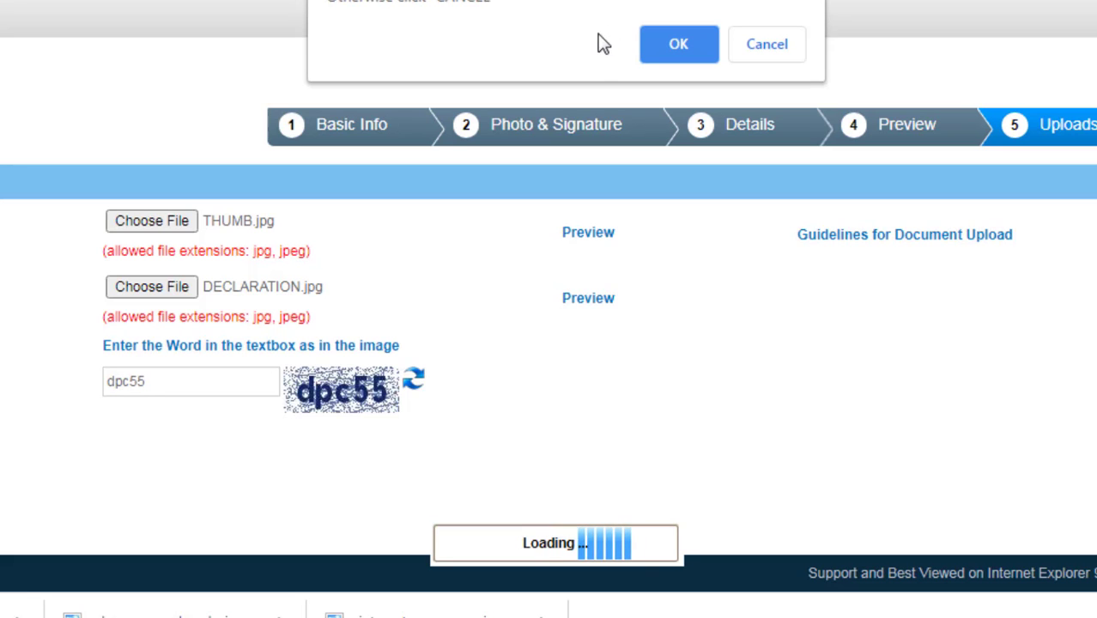
pyautogui.click(689, 52)
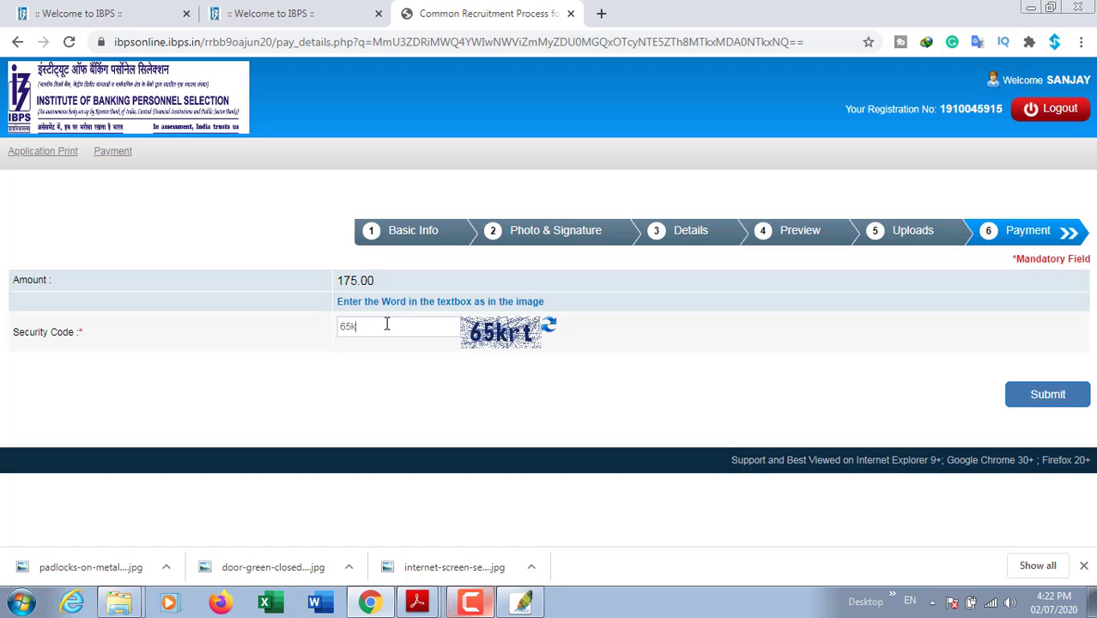
# Step: Enter the security code for the 175.00 application fee, then submit and confirm to proceed to the payment gateway
pyautogui.write('t')
pyautogui.click(1048, 395)
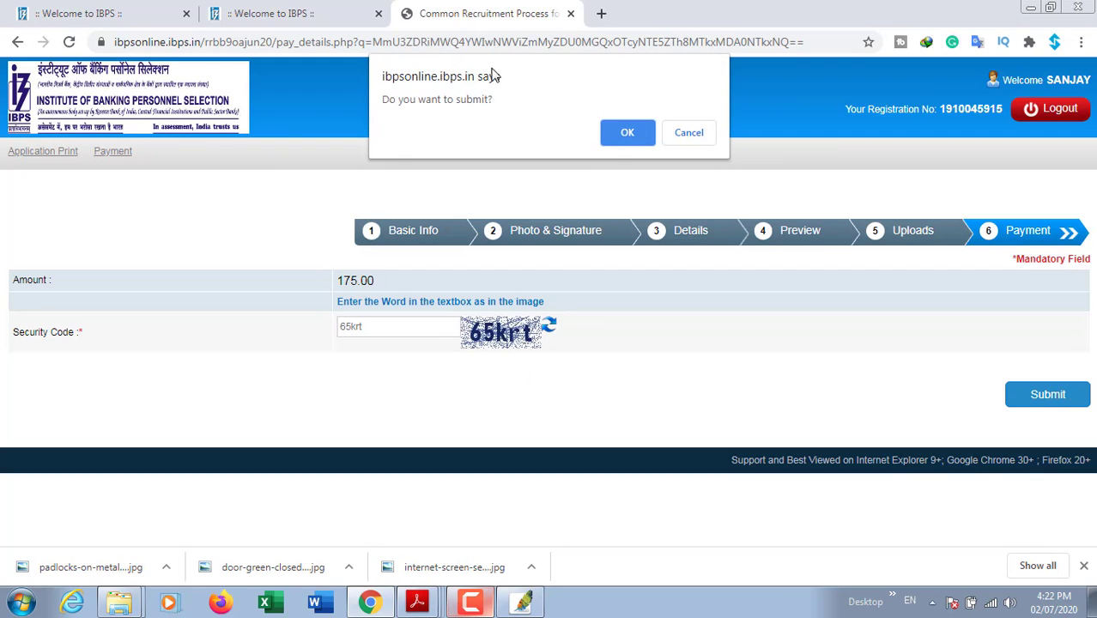
pyautogui.click(628, 135)
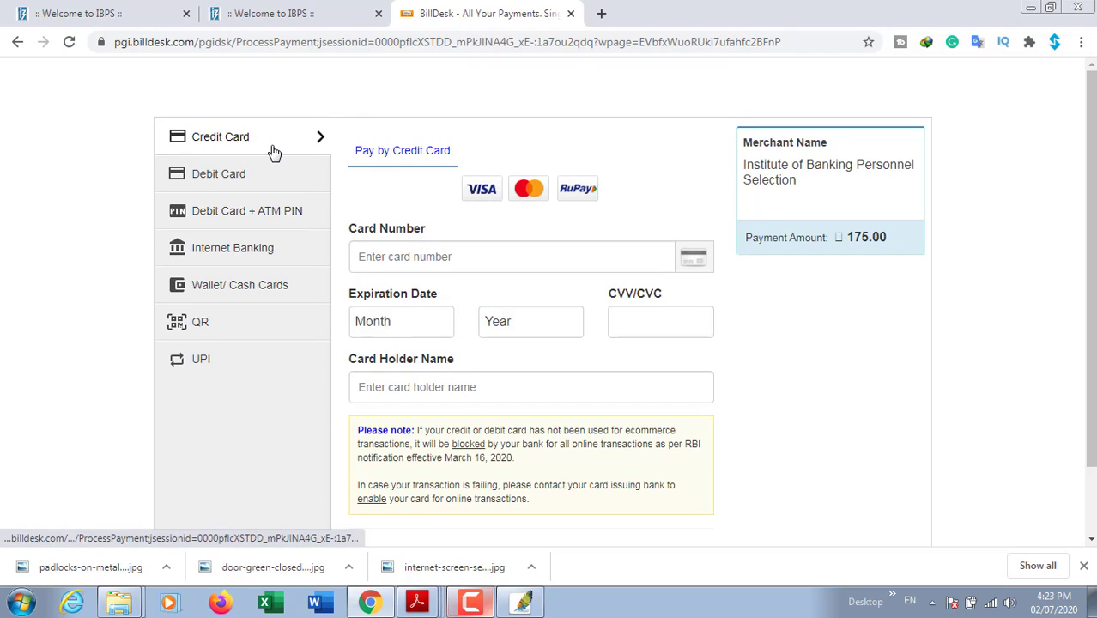
# Step: Open the debit card payment option and examine its card detail fields and online transaction note
pyautogui.click(258, 182)
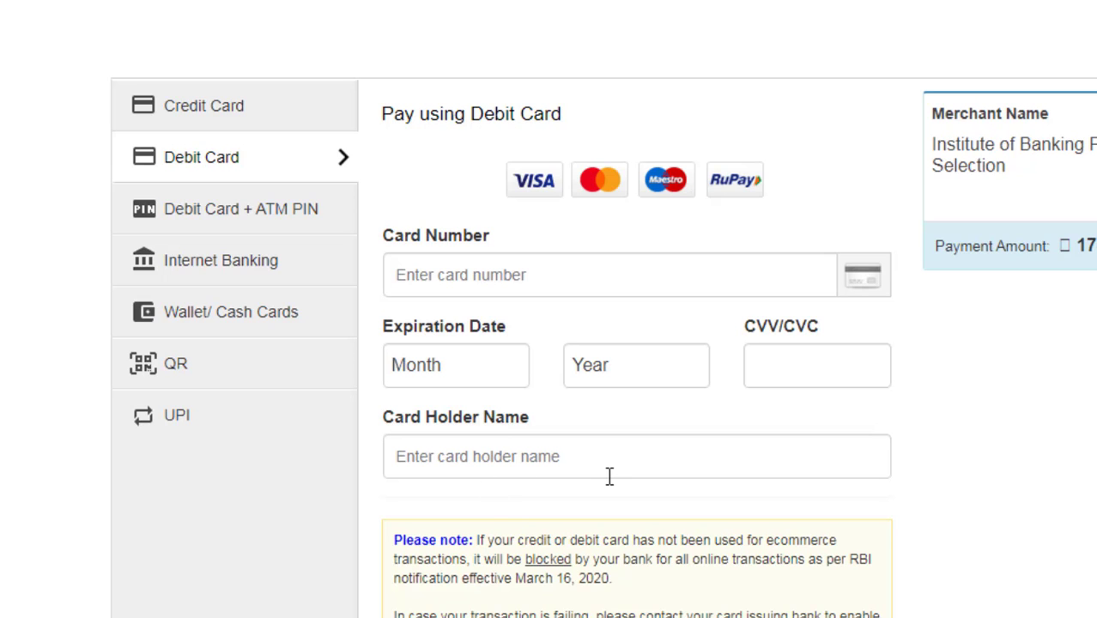
pyautogui.scroll(-1, 609, 474)
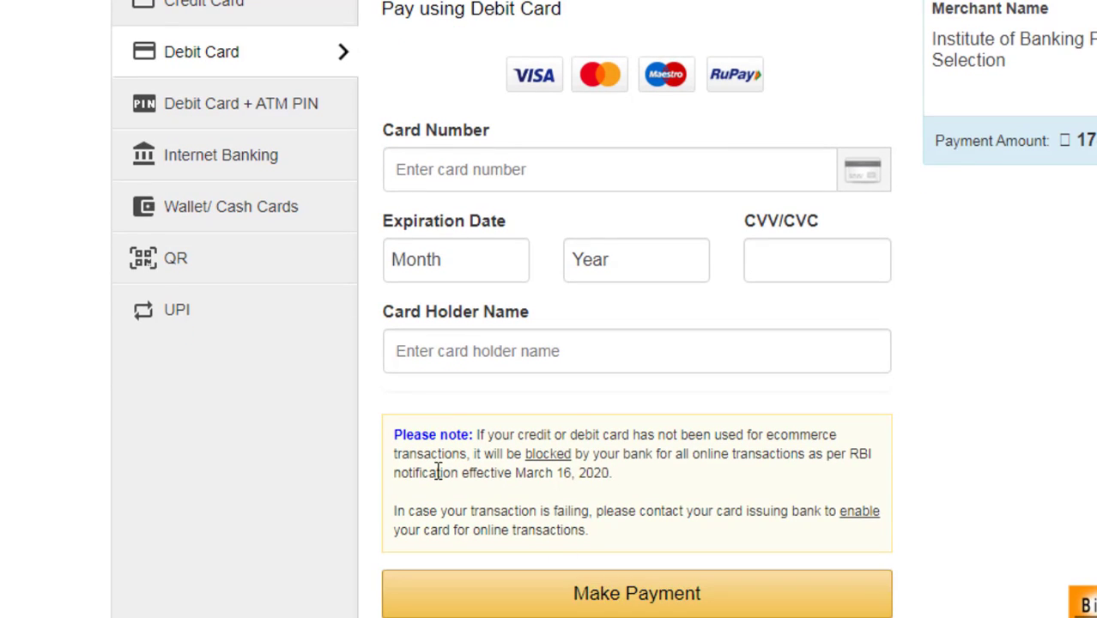
pyautogui.scroll(1, 433, 464)
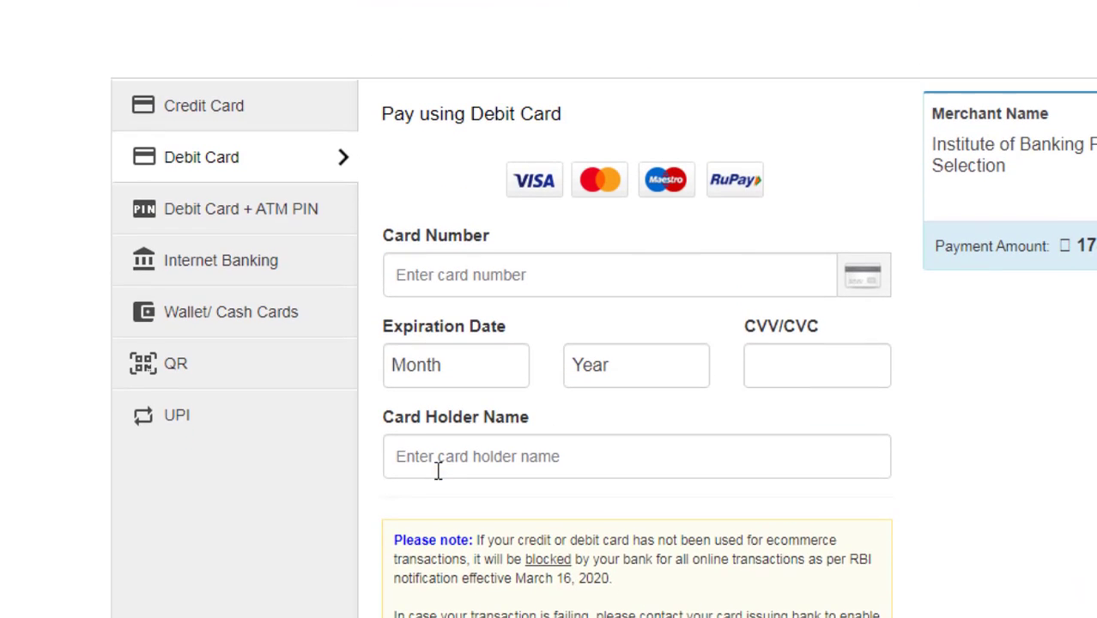
# Step: Choose payment by debit card with ATM PIN and select Bank of Maharashtra
pyautogui.click(262, 216)
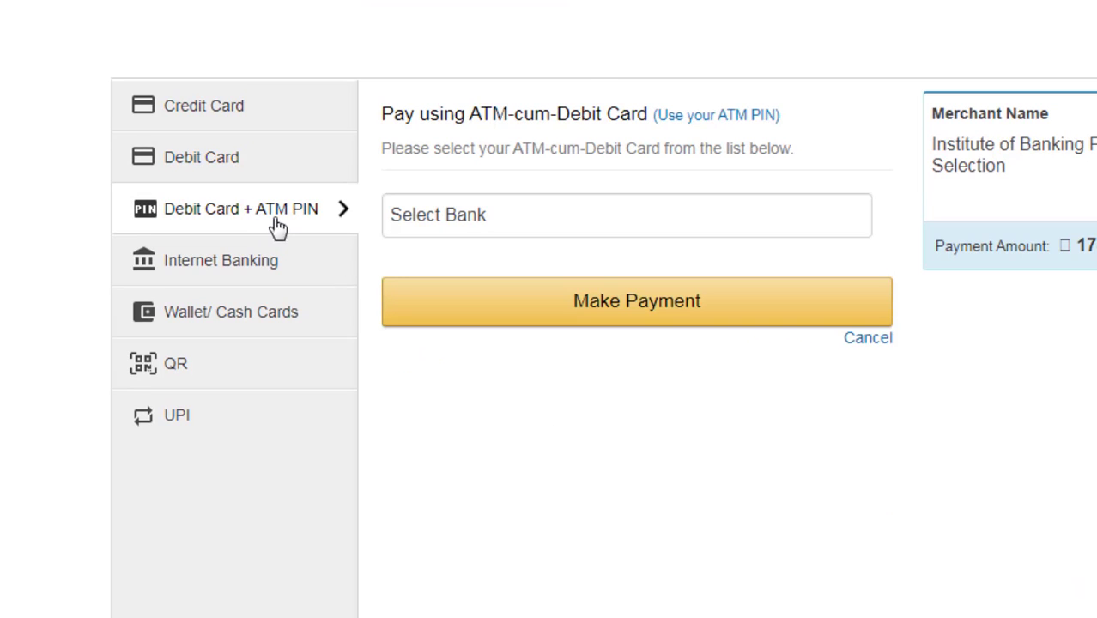
pyautogui.click(457, 218)
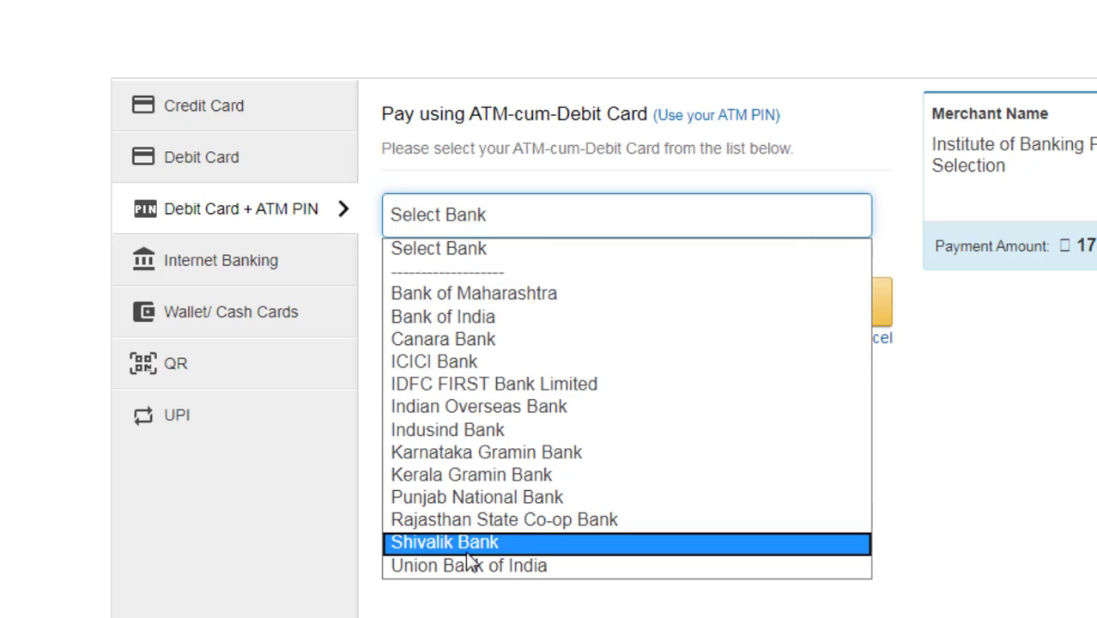
pyautogui.click(468, 297)
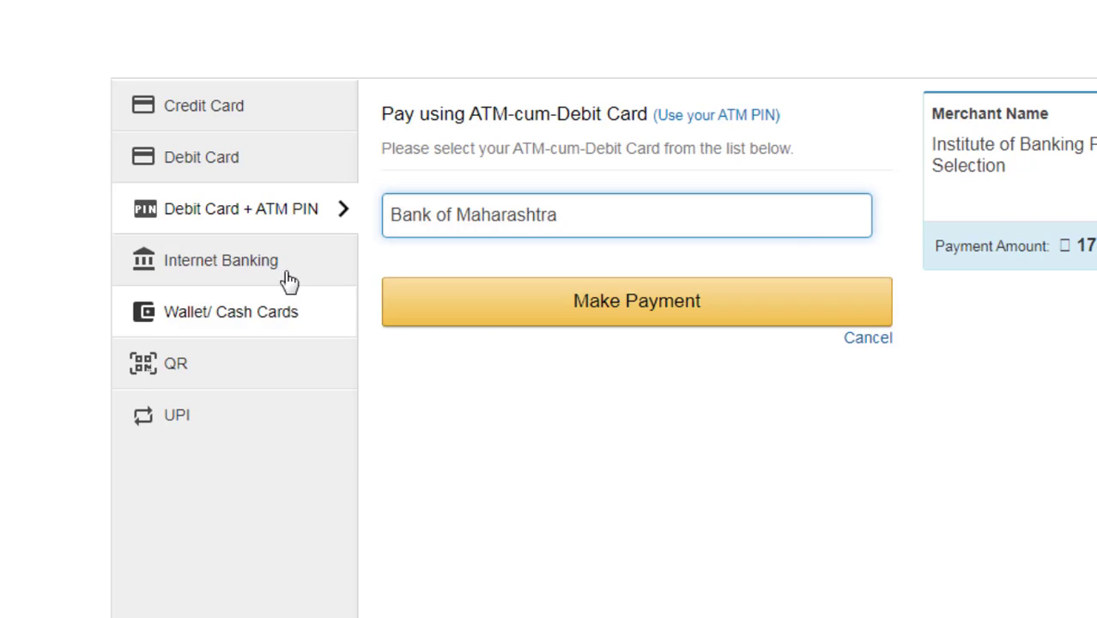
# Step: Choose Internet Banking as the payment method and select State Bank of India as the bank
pyautogui.click(259, 271)
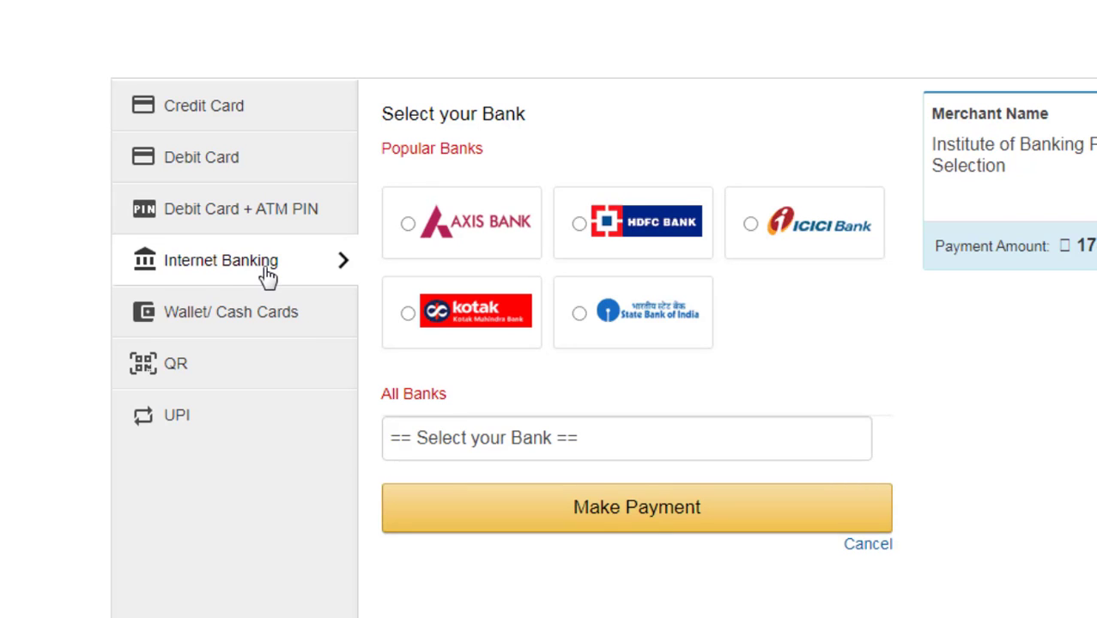
pyautogui.click(587, 314)
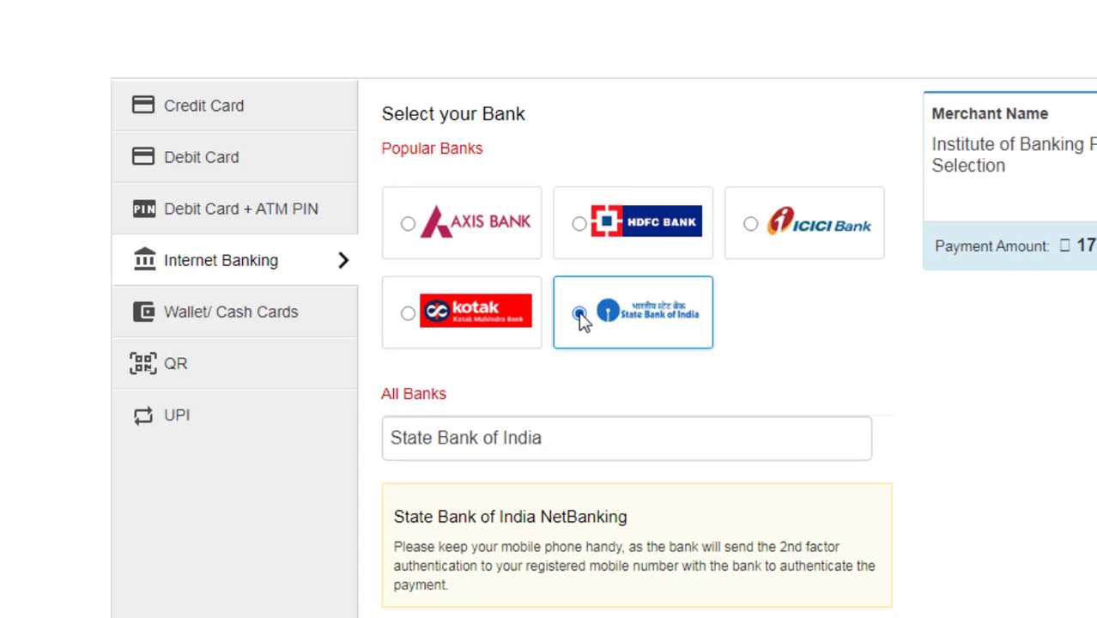
pyautogui.click(485, 442)
pyautogui.click(485, 458)
pyautogui.scroll(-1, 613, 541)
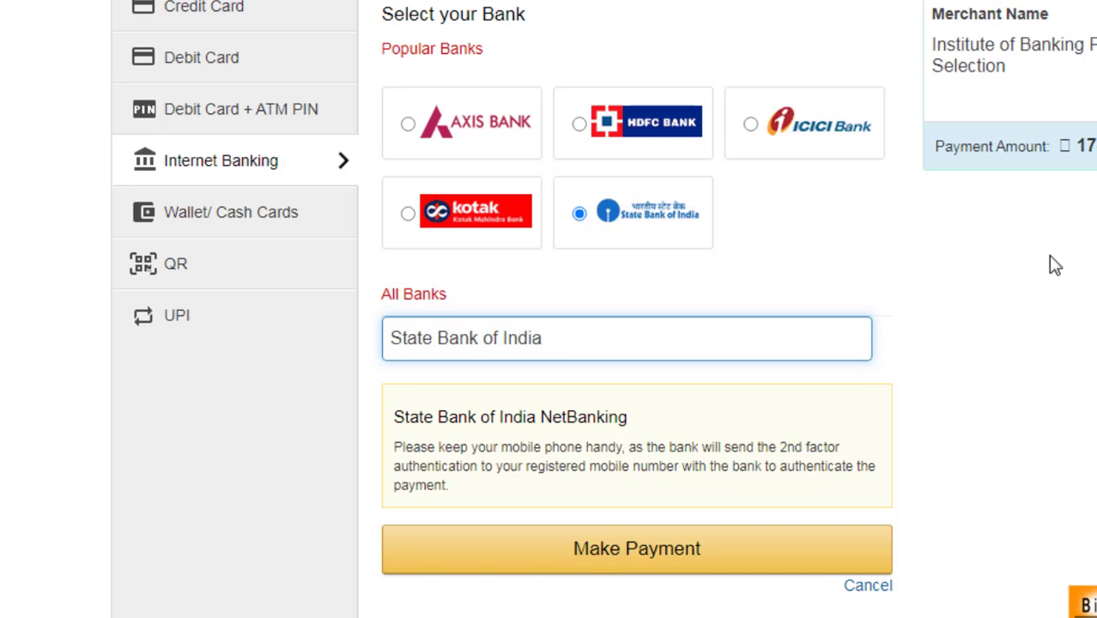
pyautogui.scroll(1, 1048, 255)
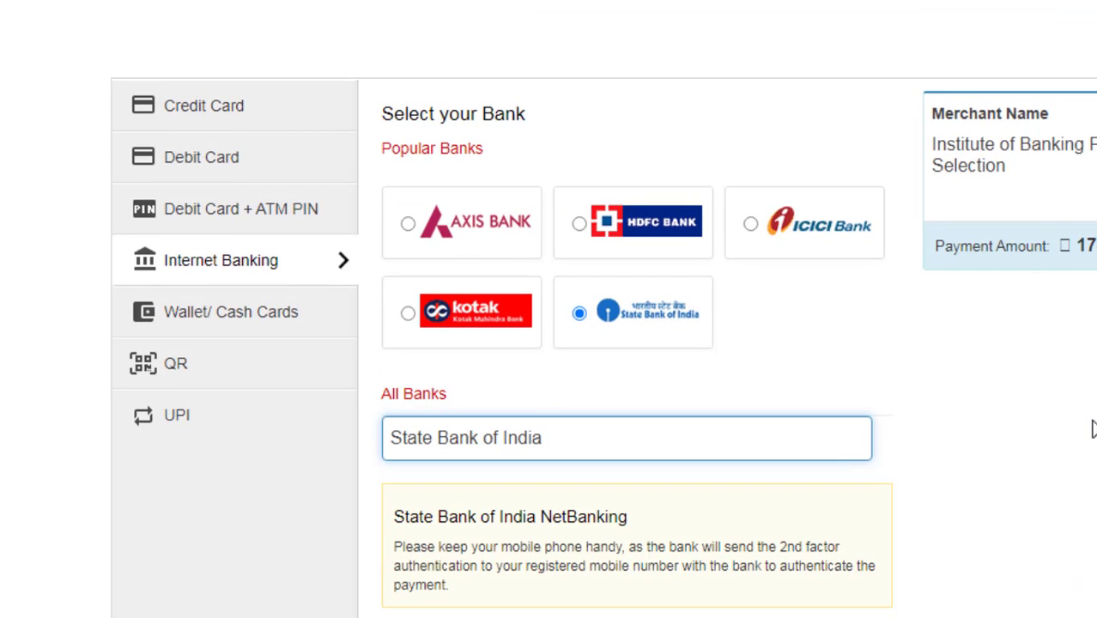